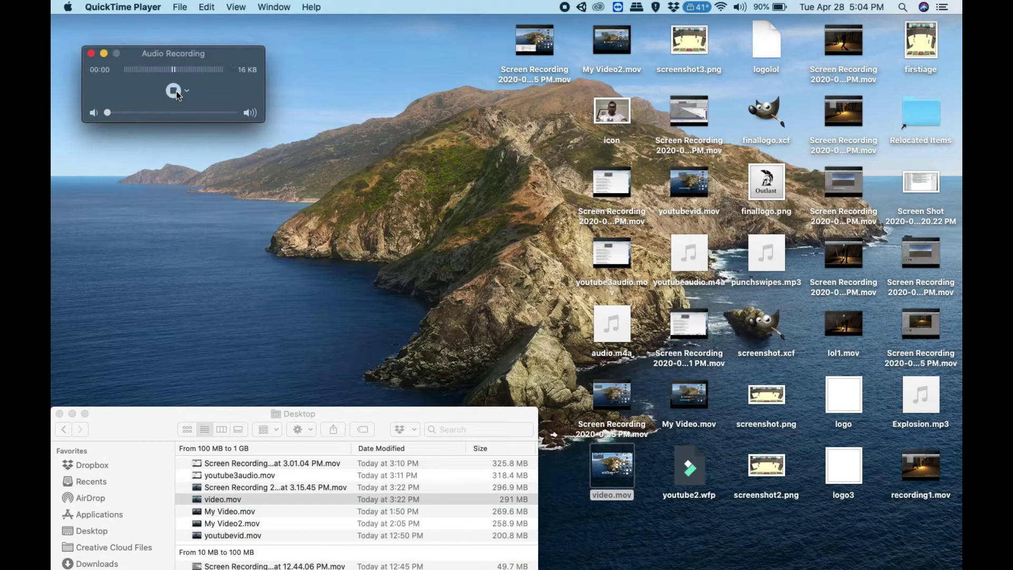
left_click_drag(200, 54, 189, 54)
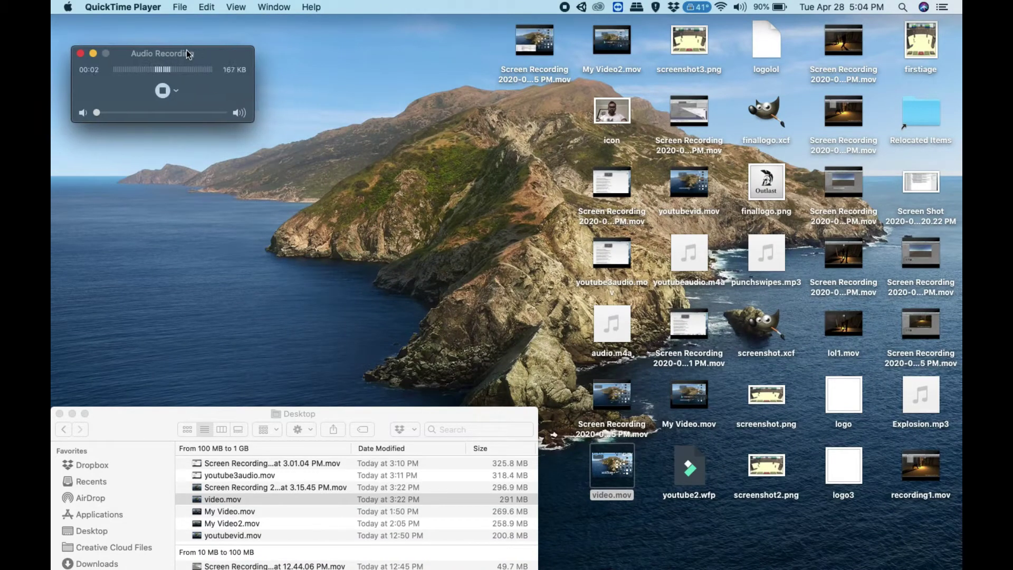
left_click(80, 53)
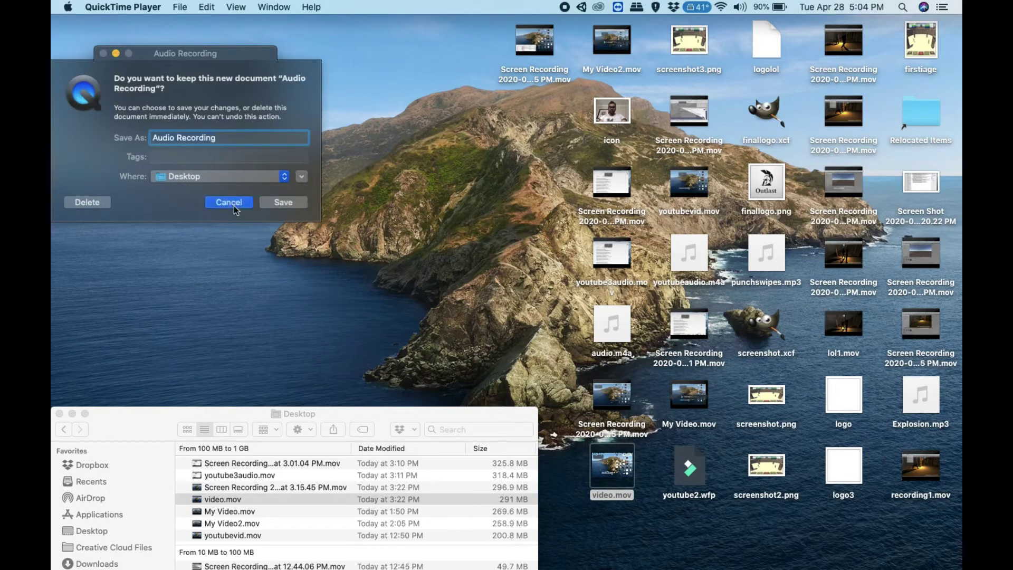
left_click(233, 204)
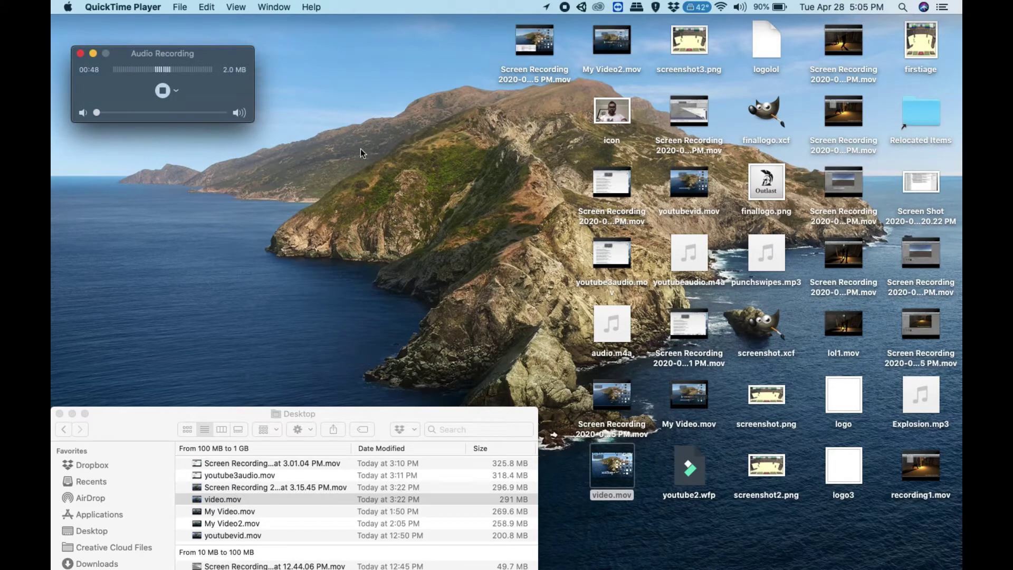
- Switch to Chrome and search the web for "develop console"
mouse_move(704, 560)
left_click(204, 557)
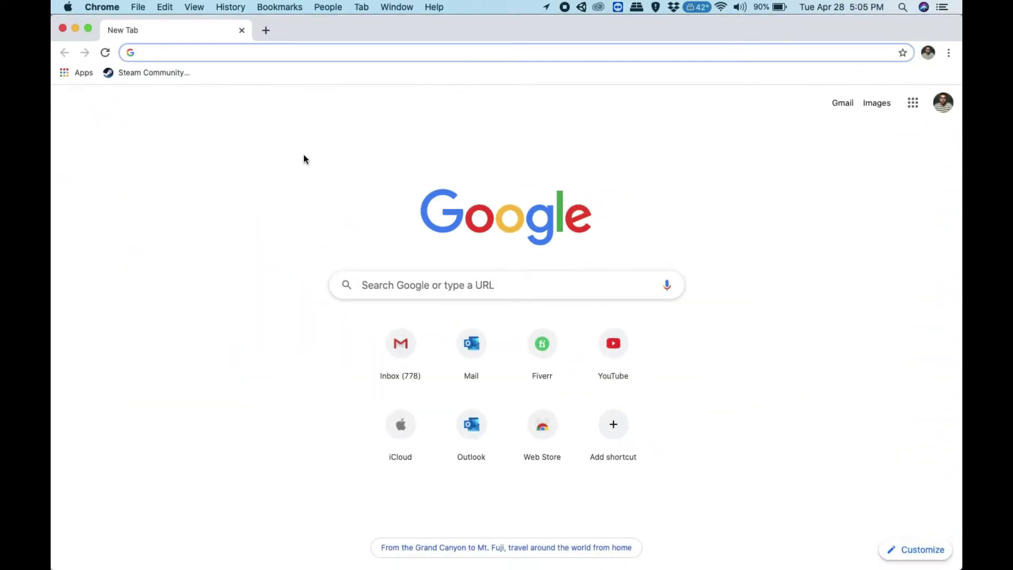
type("deve")
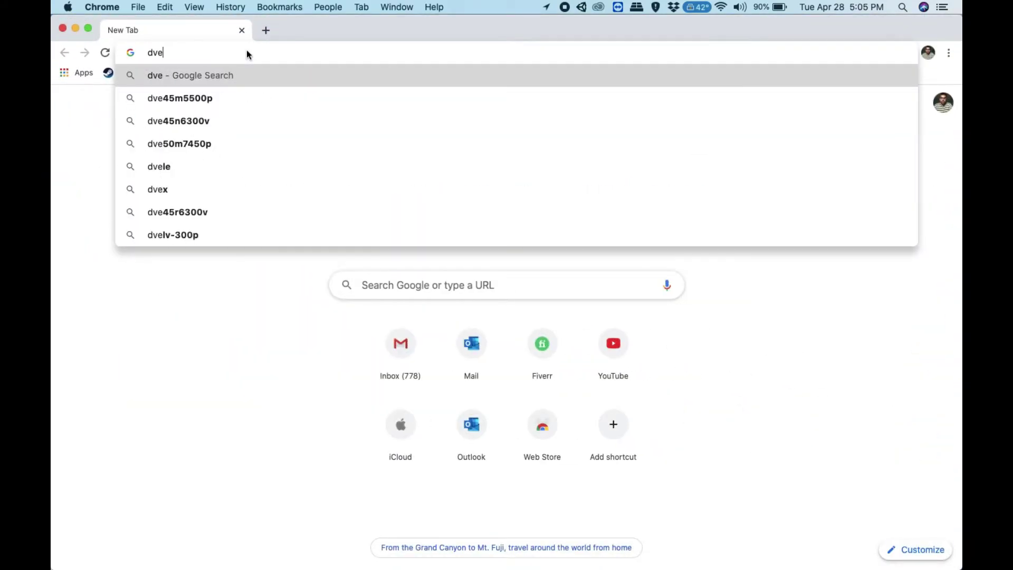
key("BackSpace")
key("BackSpace")
type("evelop cp")
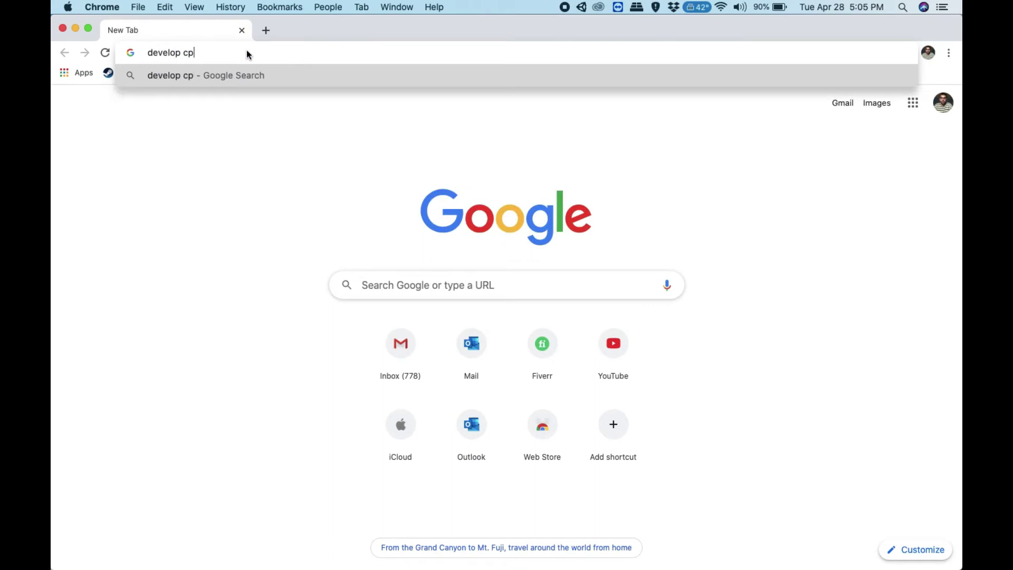
key("BackSpace")
type("onsole")
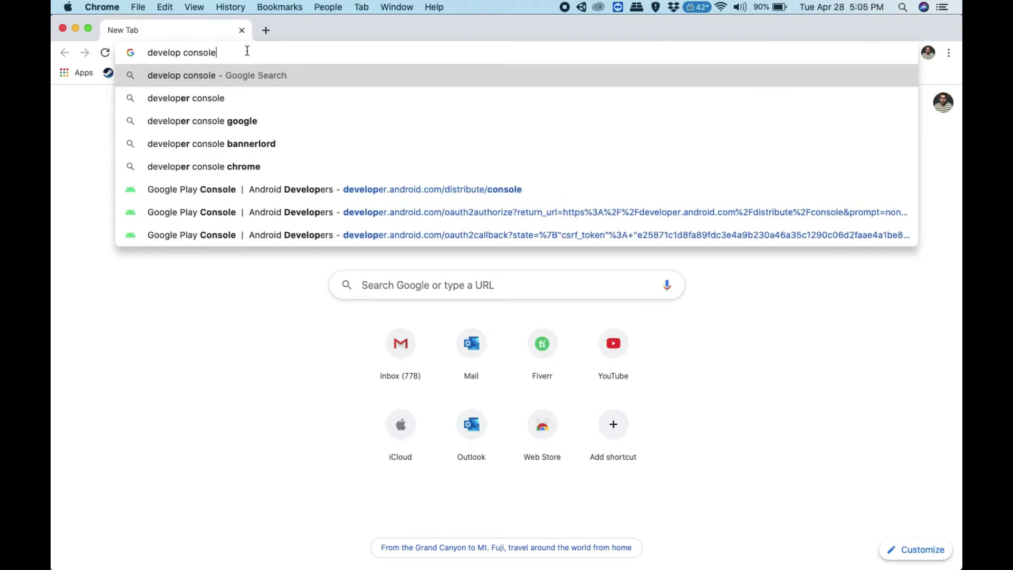
key("Return")
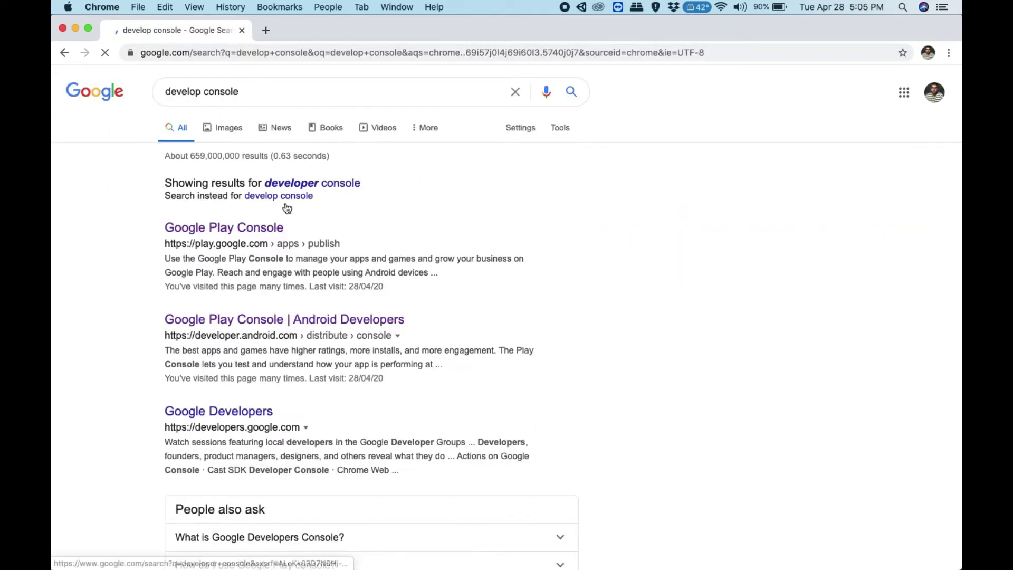
- Open the Google Play Console from the search results and go to the Outlast app's dashboard
left_click(253, 228)
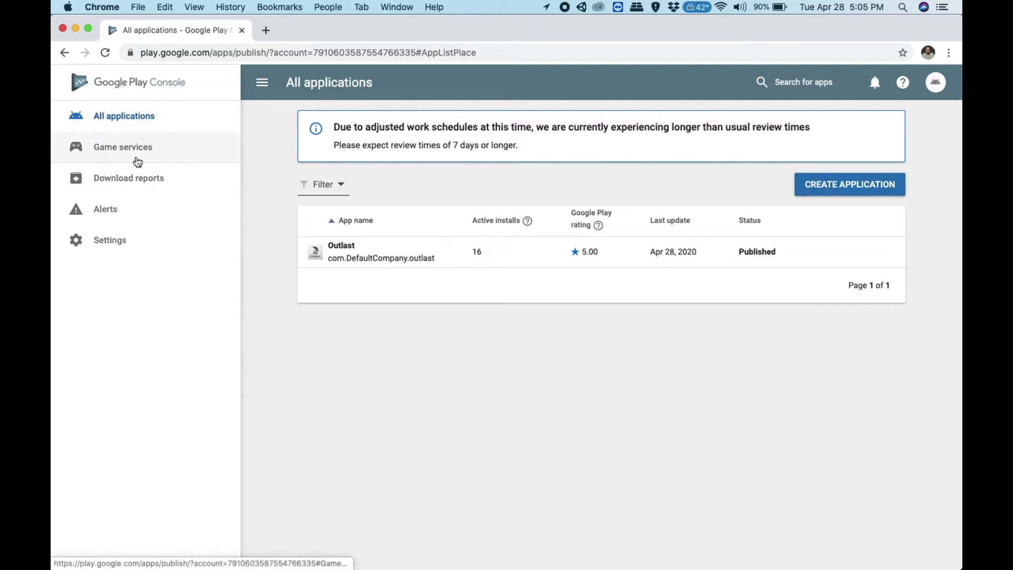
left_click(348, 252)
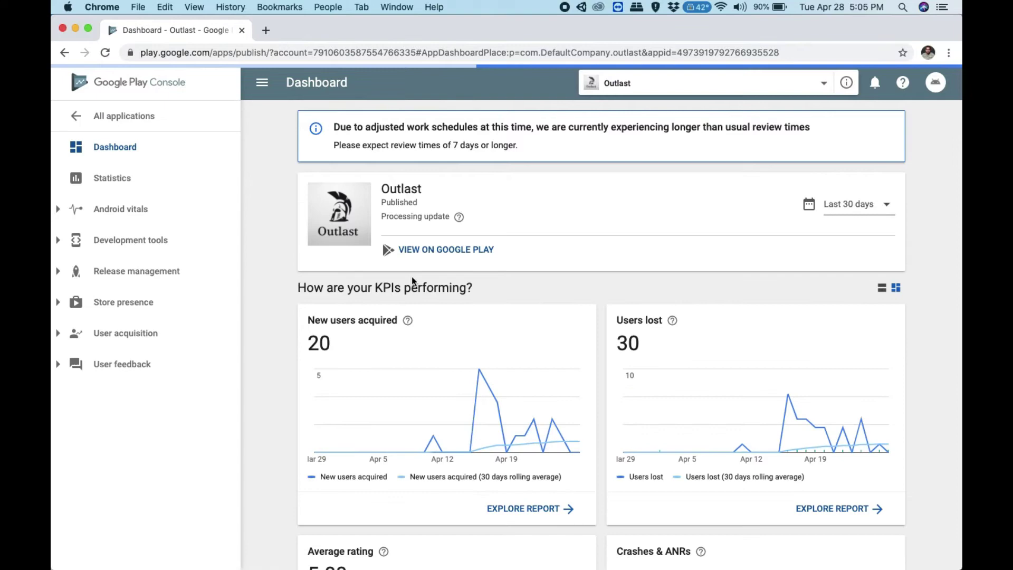
- Examine the Outlast dashboard, especially the download size under App size over time
scroll(413, 281, "down", 10)
left_click_drag(304, 477, 420, 479)
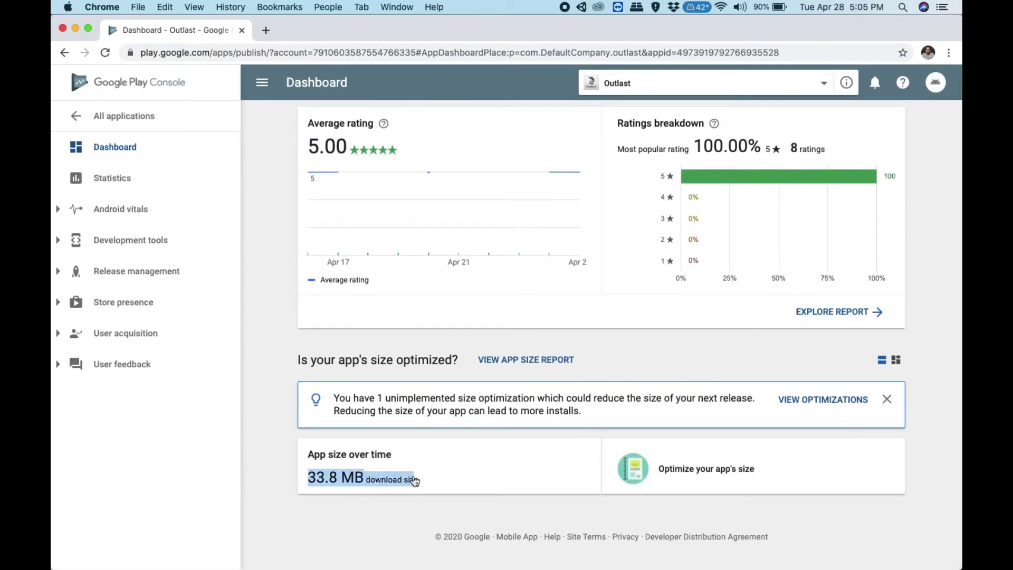
scroll(433, 478, "down", 2)
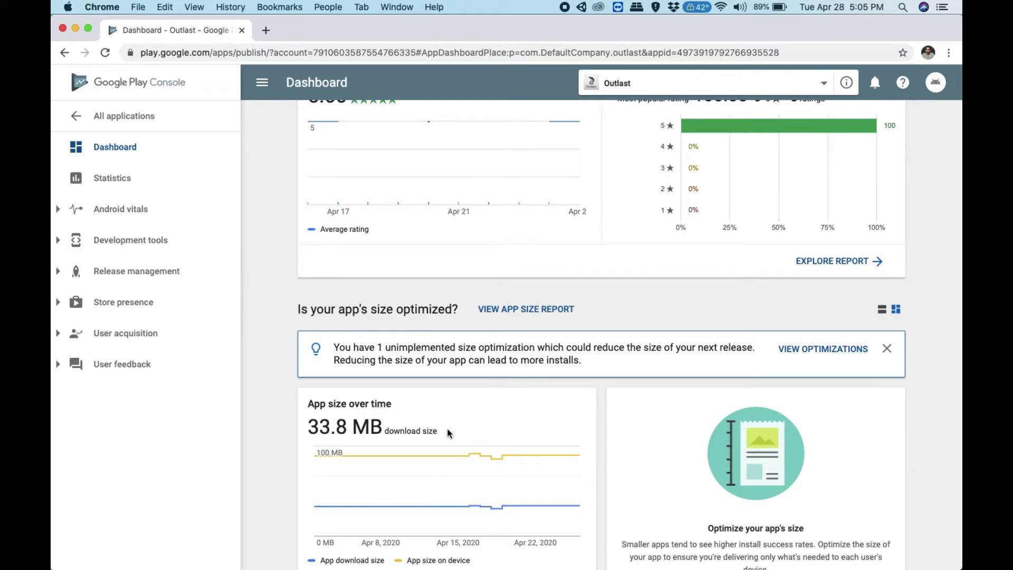
triple_click(309, 430)
left_click(310, 431)
scroll(396, 373, "up", 5)
scroll(289, 287, "down", 8)
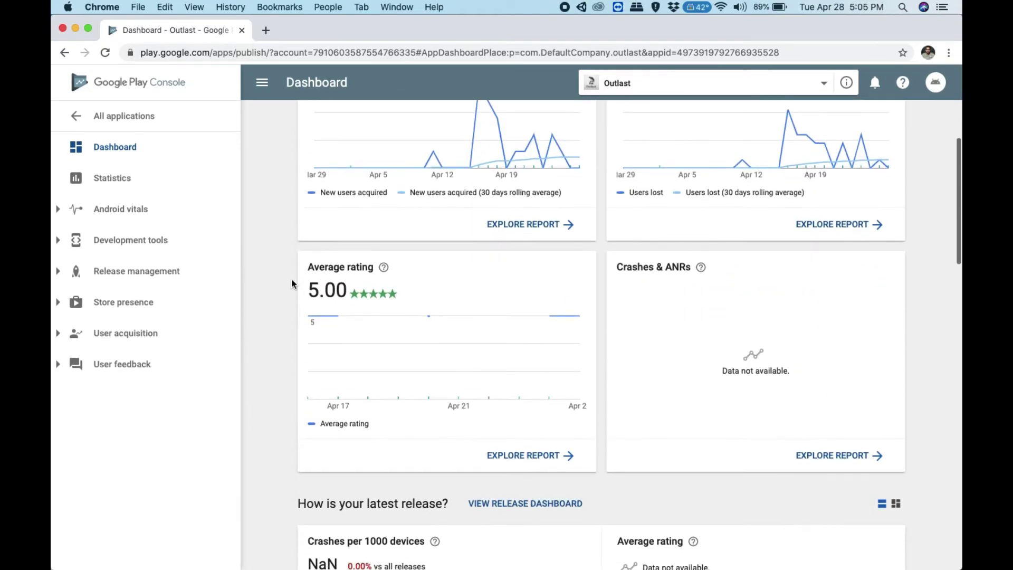
scroll(290, 391, "up", 4)
scroll(290, 394, "down", 4)
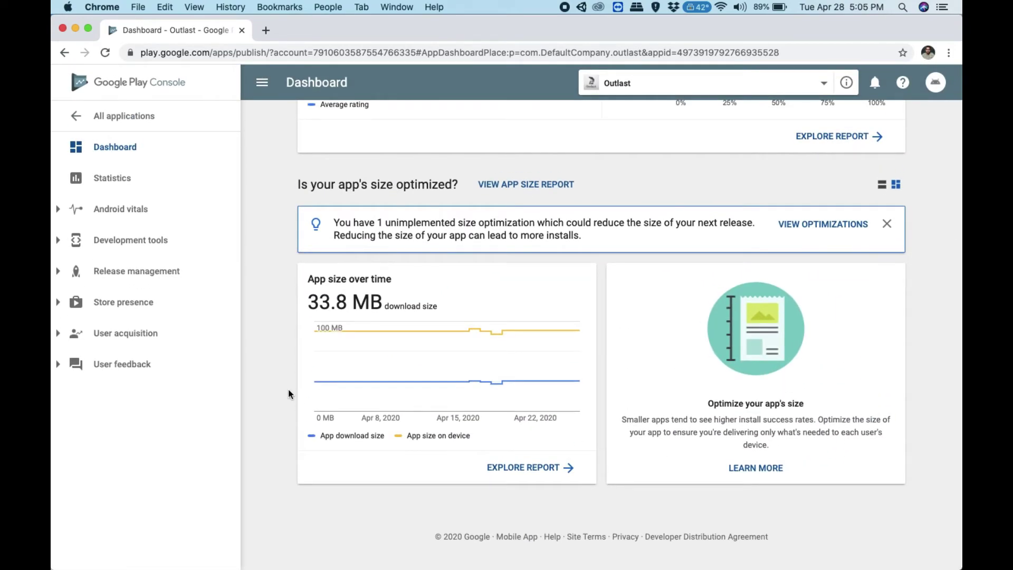
scroll(285, 204, "up", 15)
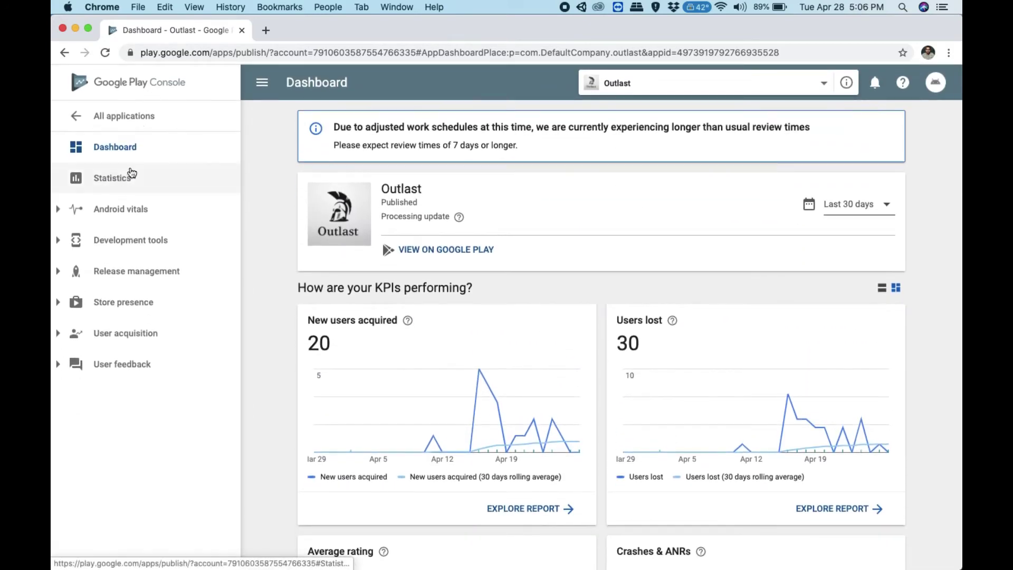
- Open the production track's release that has not been rolled out for editing in Outlast's app releases
left_click(132, 270)
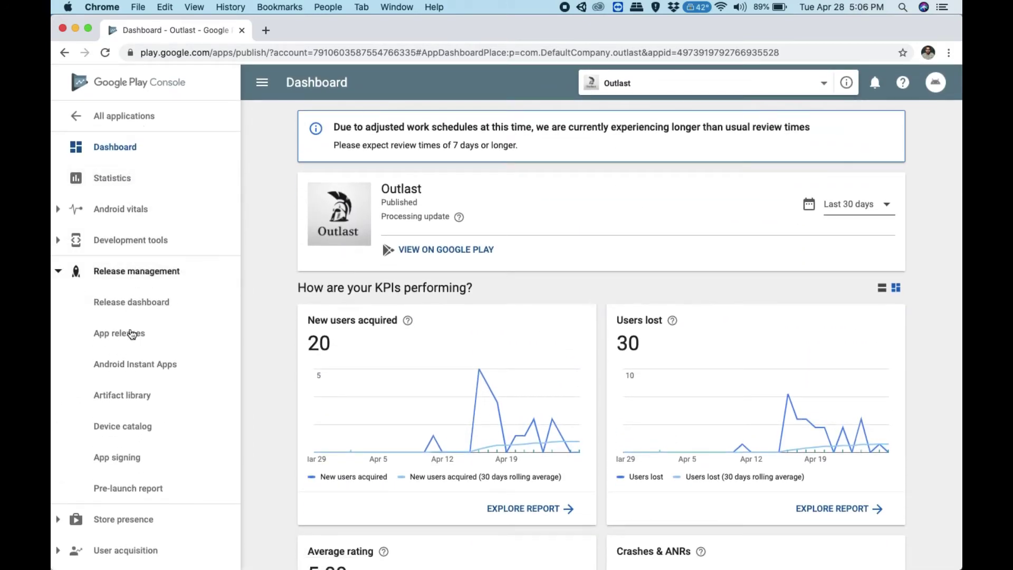
left_click(126, 344)
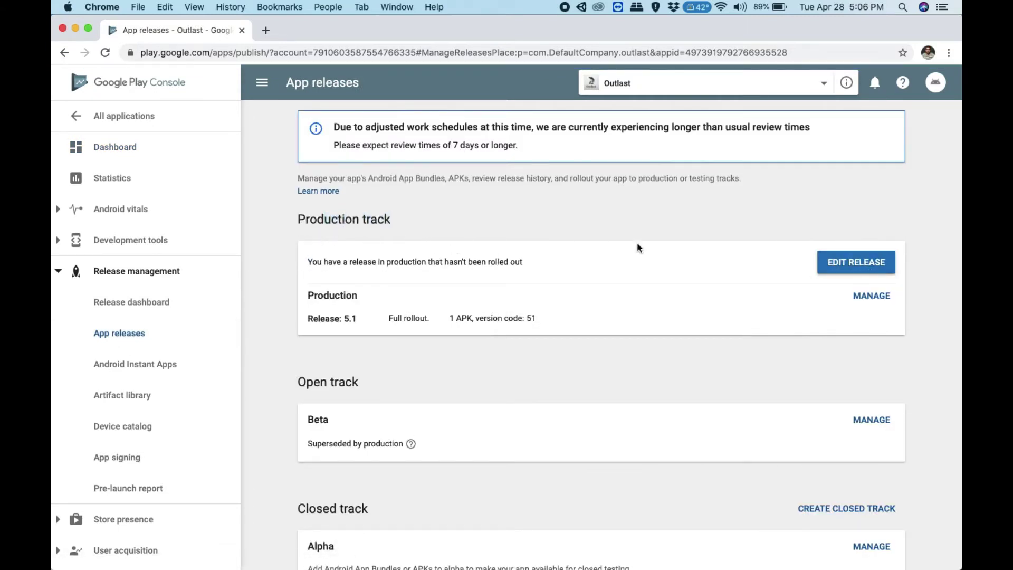
left_click(864, 266)
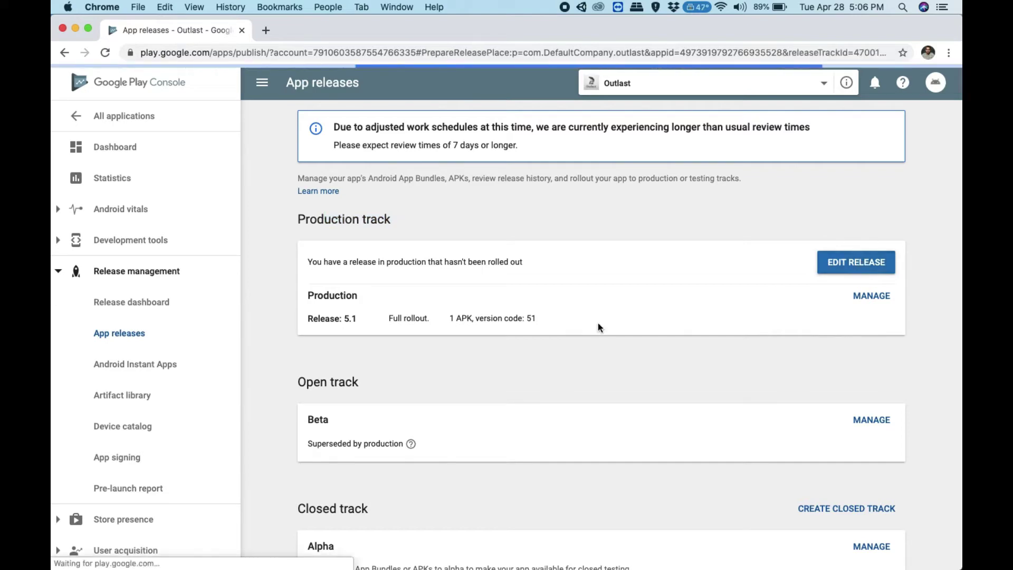
- Replace the placeholder en-CA release notes with "game tutorial"
scroll(491, 282, "down", 5)
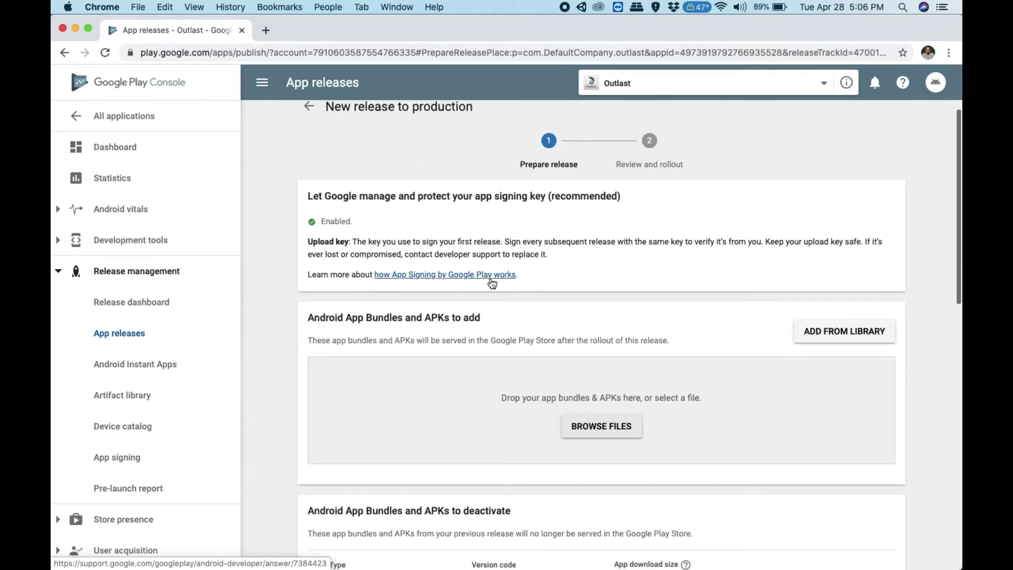
scroll(449, 237, "up", 4)
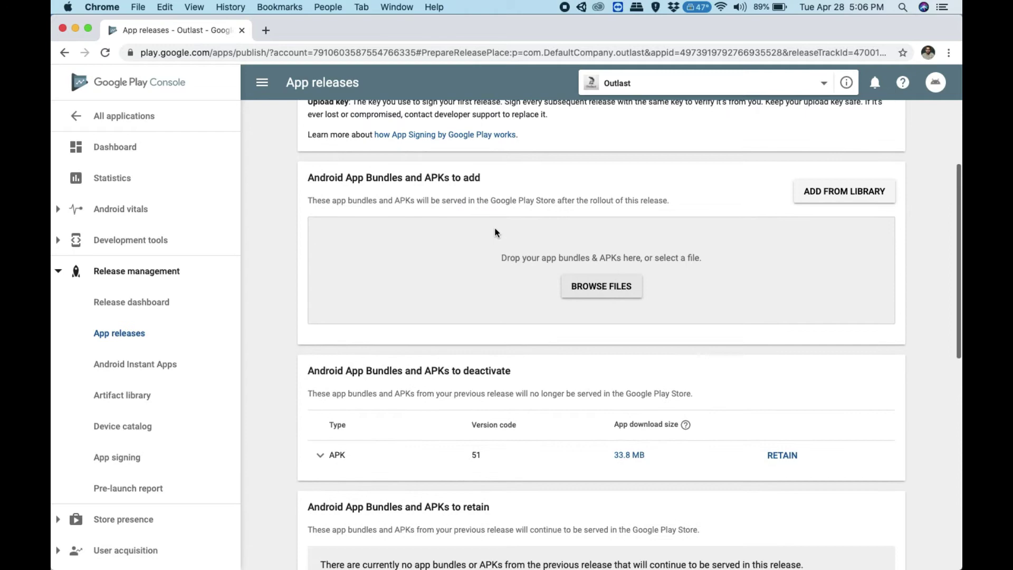
scroll(464, 298, "down", 10)
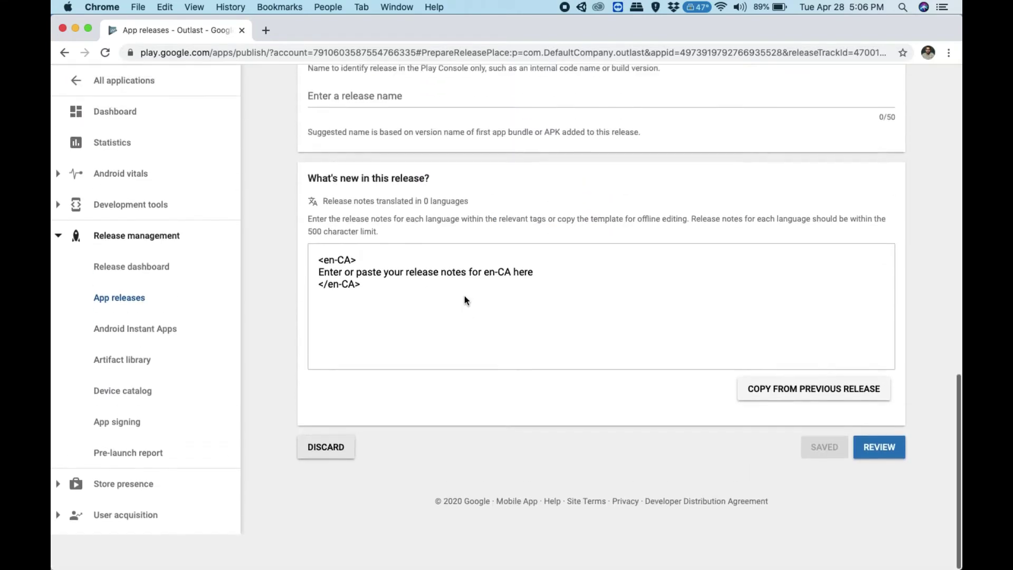
left_click_drag(549, 308, 313, 311)
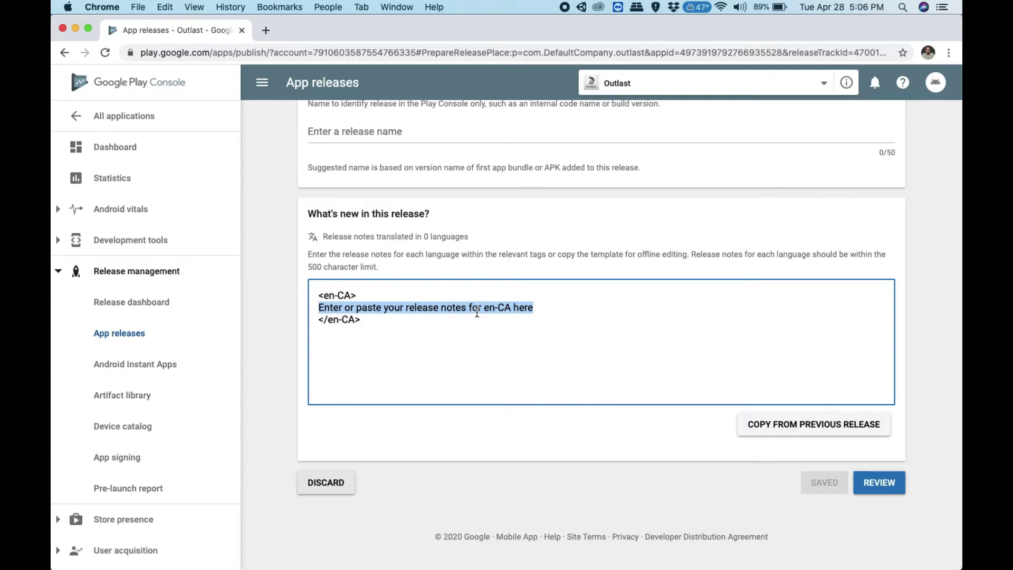
type("ga")
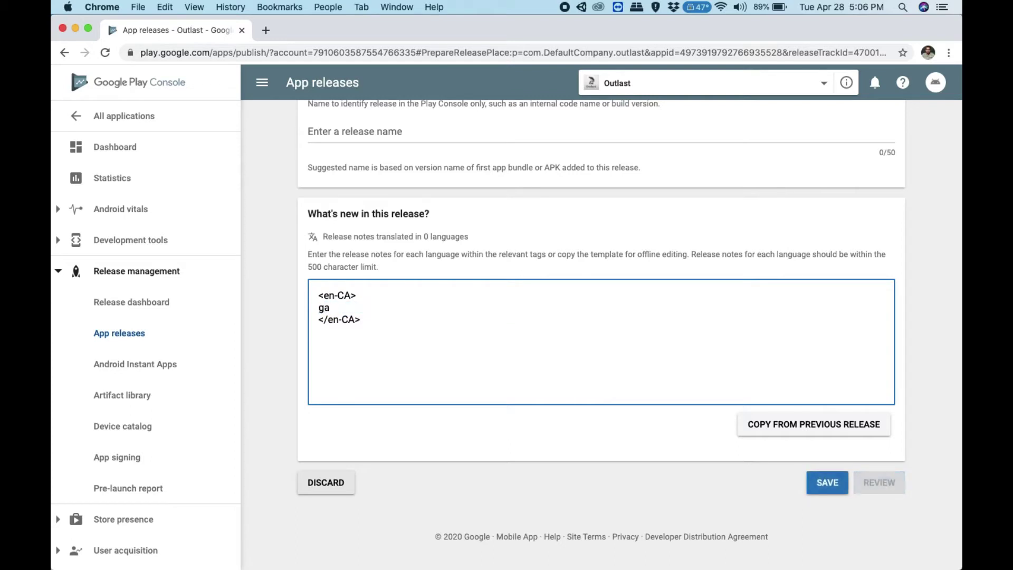
type("eme tutoris")
key("BackSpace")
key("BackSpace")
type("al")
- Activate the empty release name field and check the version code of the APK listed for deactivation
scroll(526, 280, "up", 9)
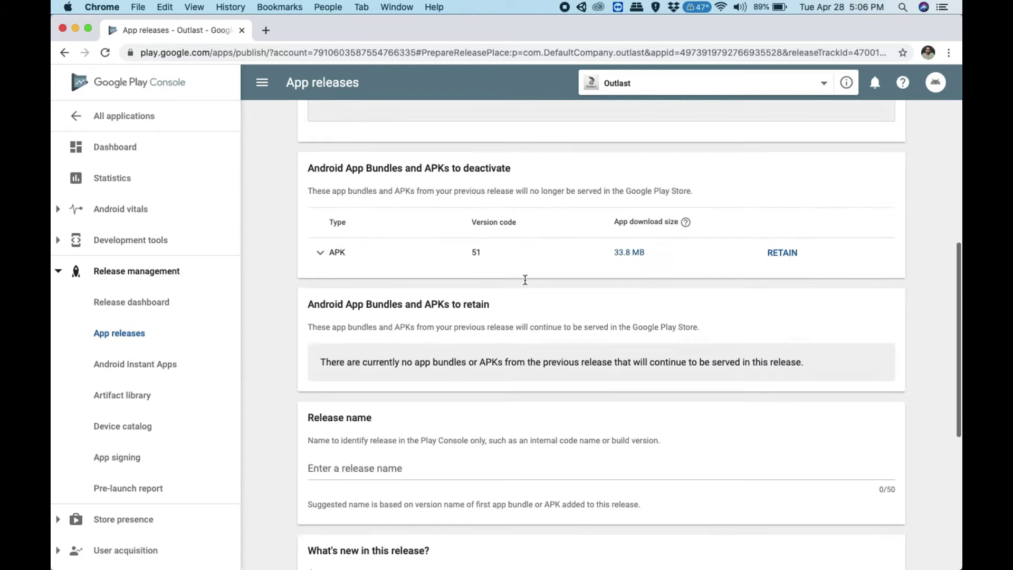
scroll(445, 414, "down", 3)
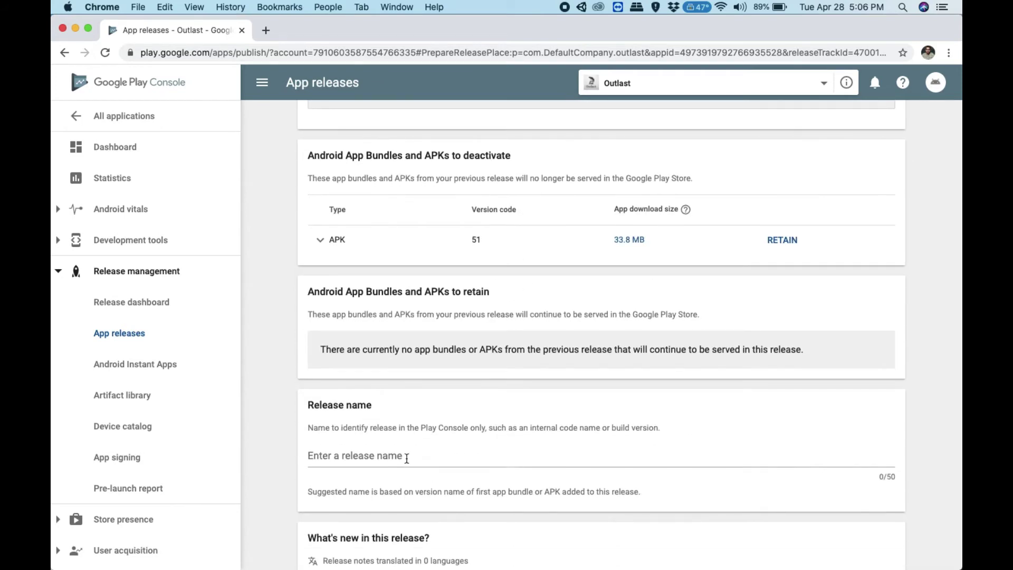
left_click(407, 457)
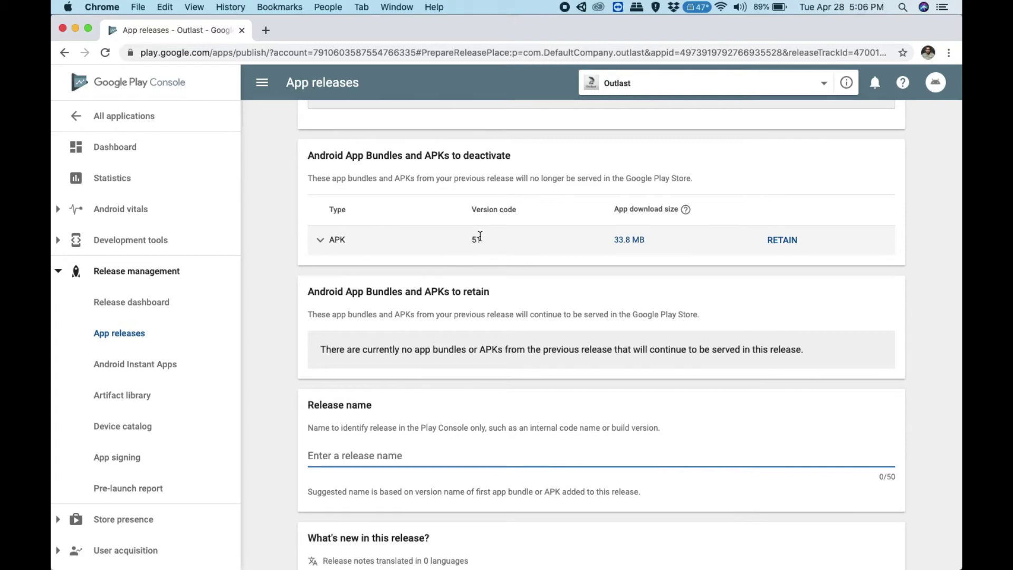
scroll(538, 206, "up", 5)
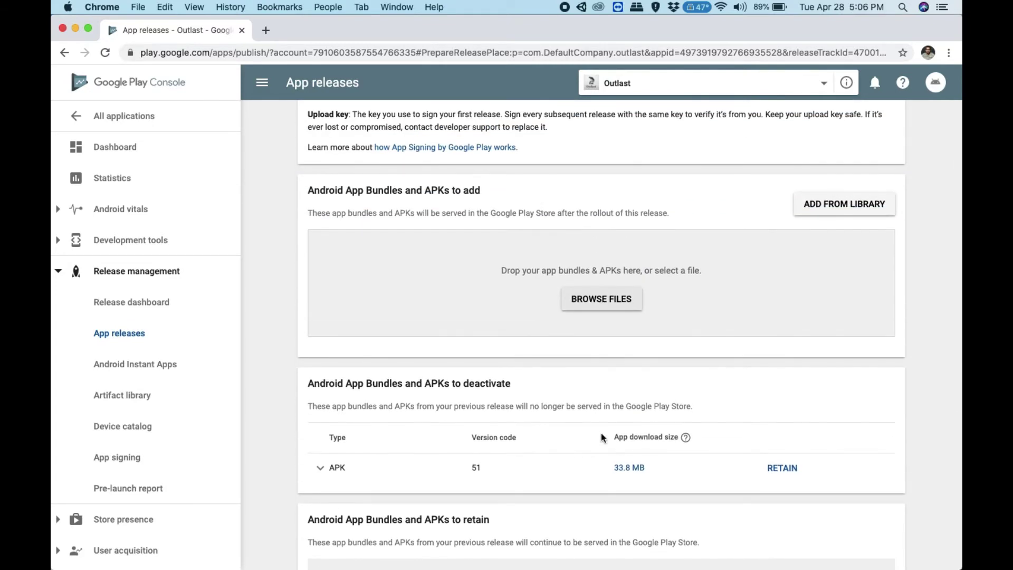
- Switch to Unity and then Finder, moving the Desktop folder window up so its file list is fully visible
mouse_move(684, 565)
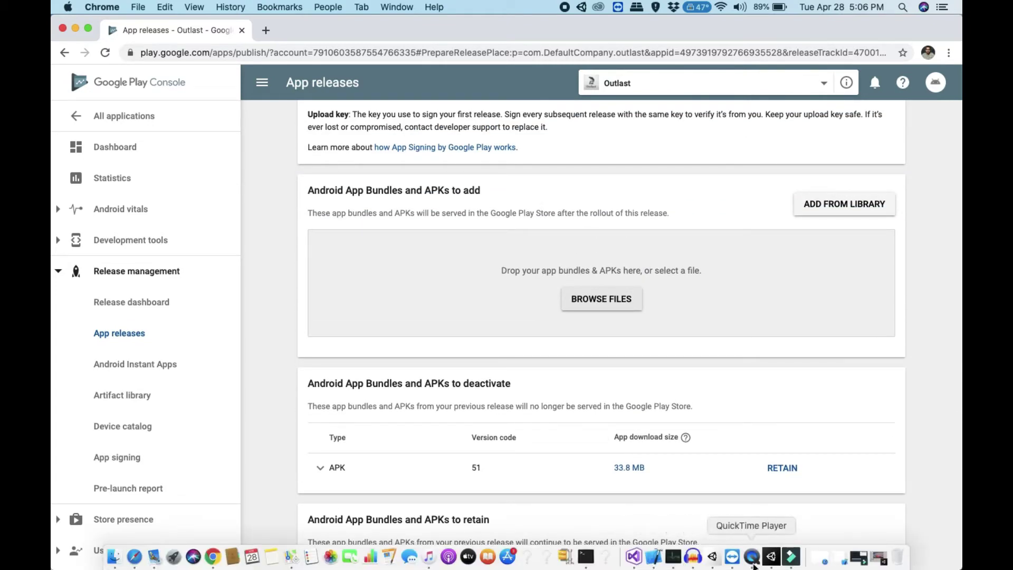
left_click(770, 559)
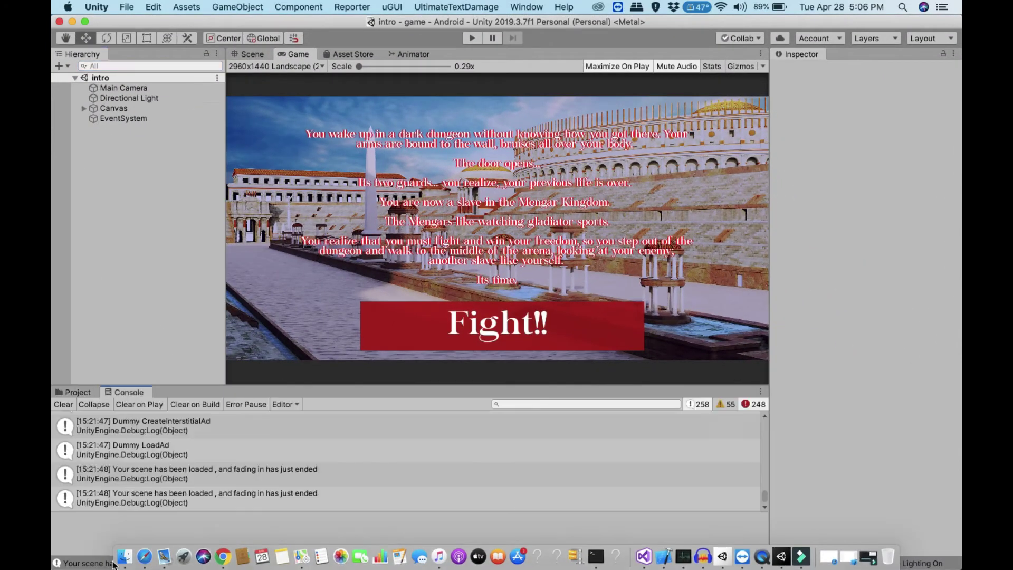
left_click(125, 561)
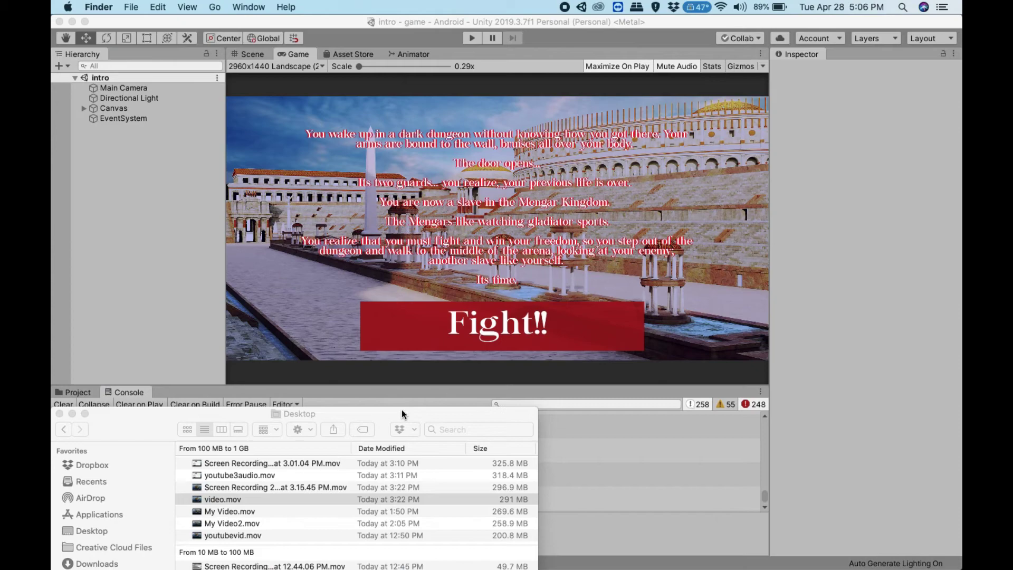
left_click_drag(376, 418, 579, 89)
- Browse from the home folder to the game project's Packages folder and select outlast.apk
left_click(313, 252)
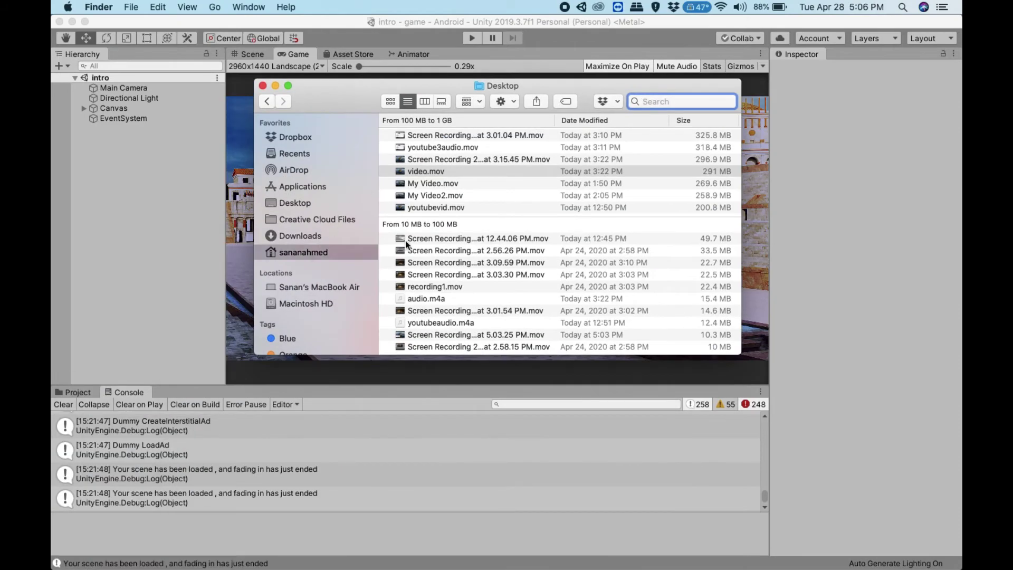
double_click(430, 270)
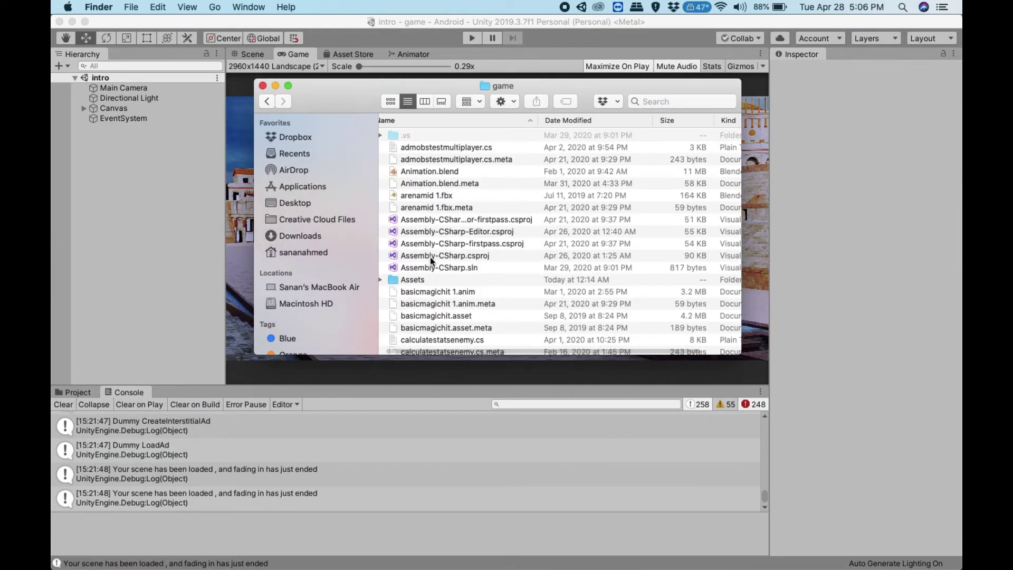
scroll(430, 259, "down", 15)
scroll(429, 257, "up", 15)
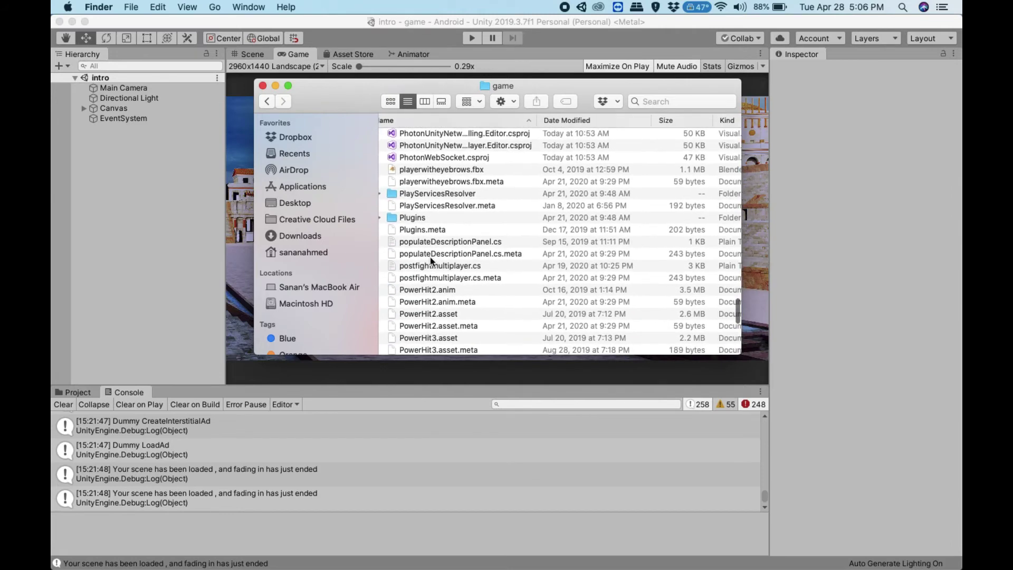
double_click(409, 334)
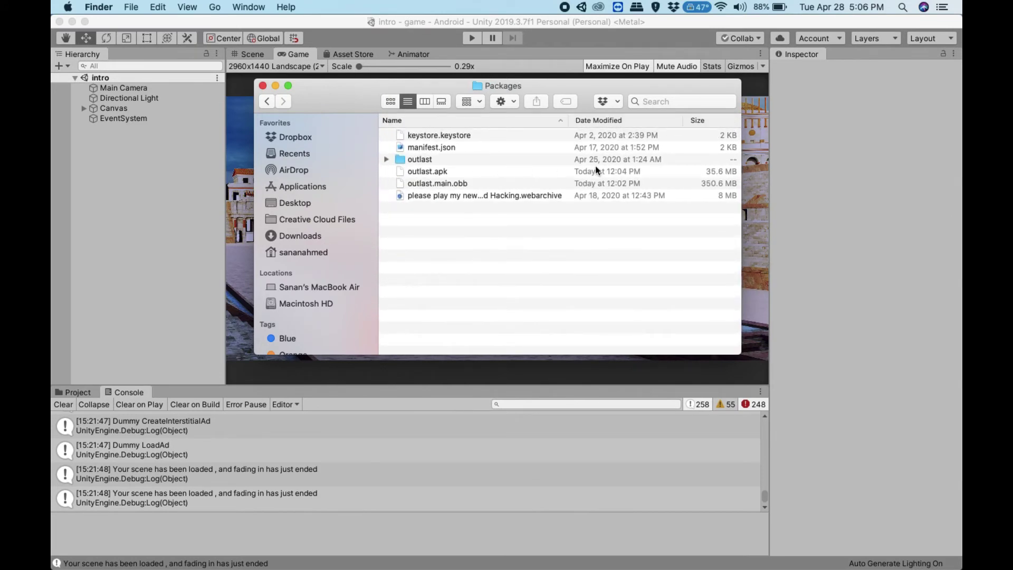
left_click(595, 170)
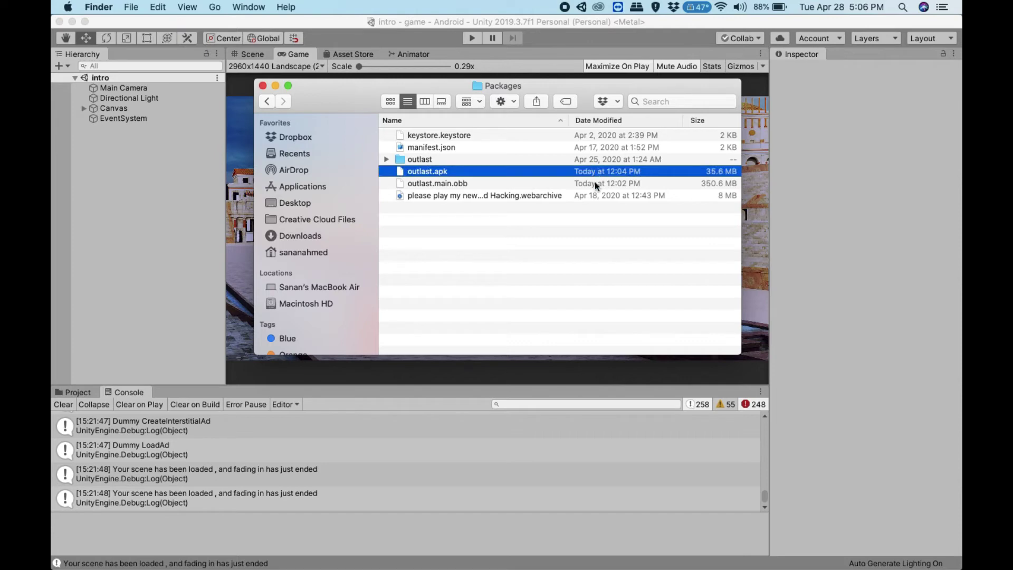
- Switch to Unity and open the Build Settings window, moving it up so that it is fully visible
left_click(832, 207)
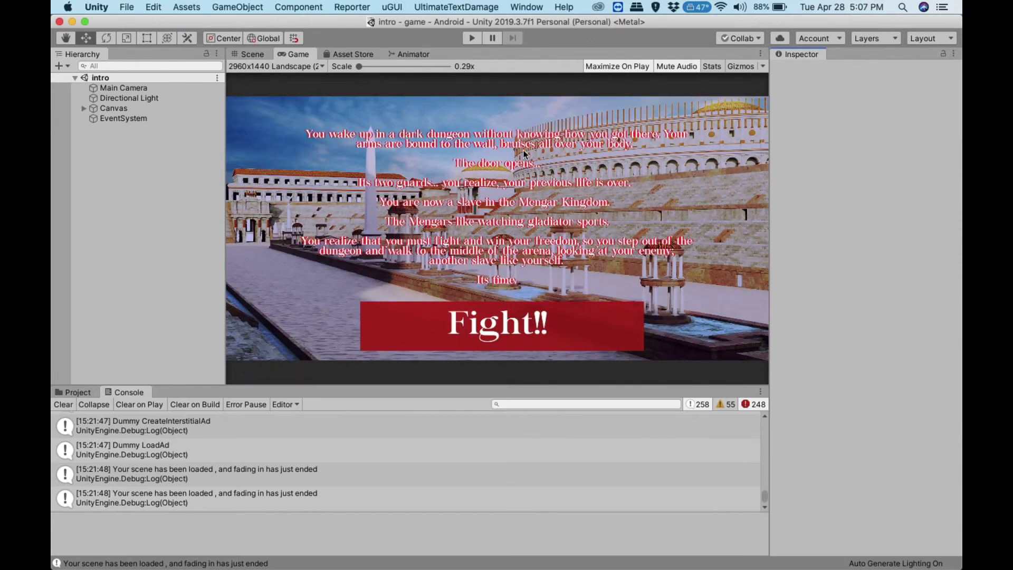
left_click(132, 7)
left_click(151, 128)
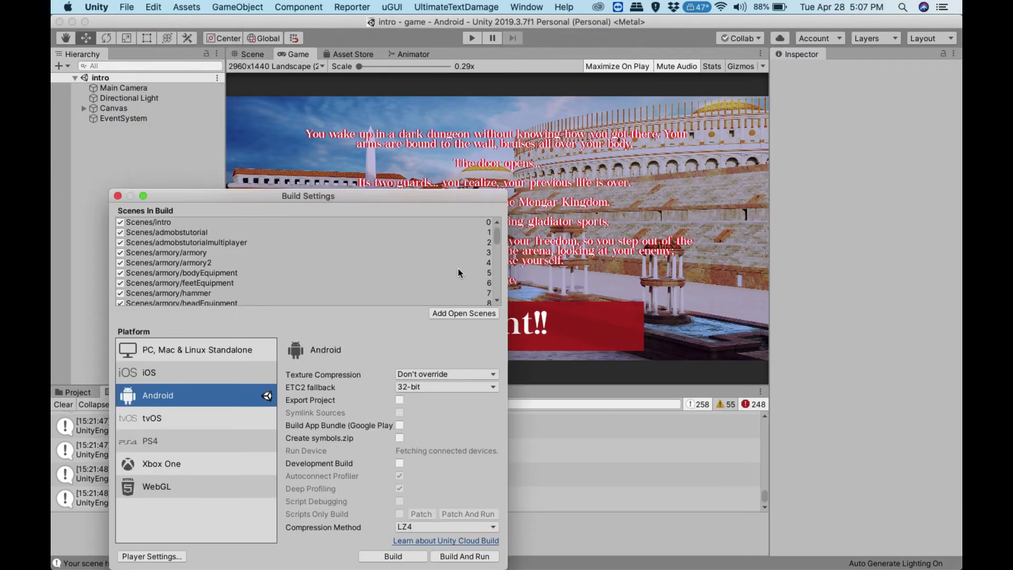
left_click_drag(427, 197, 612, 144)
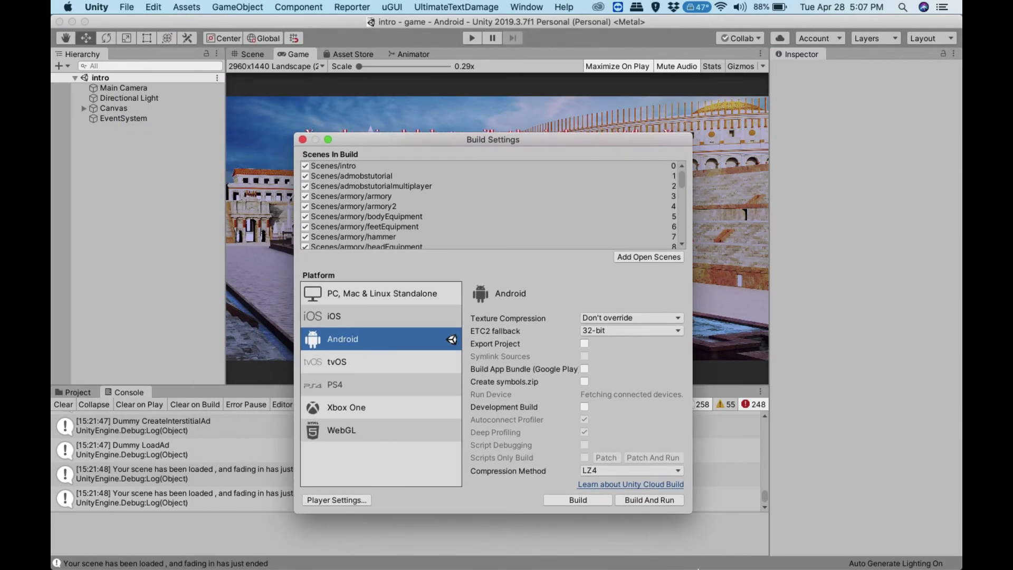
mouse_move(698, 569)
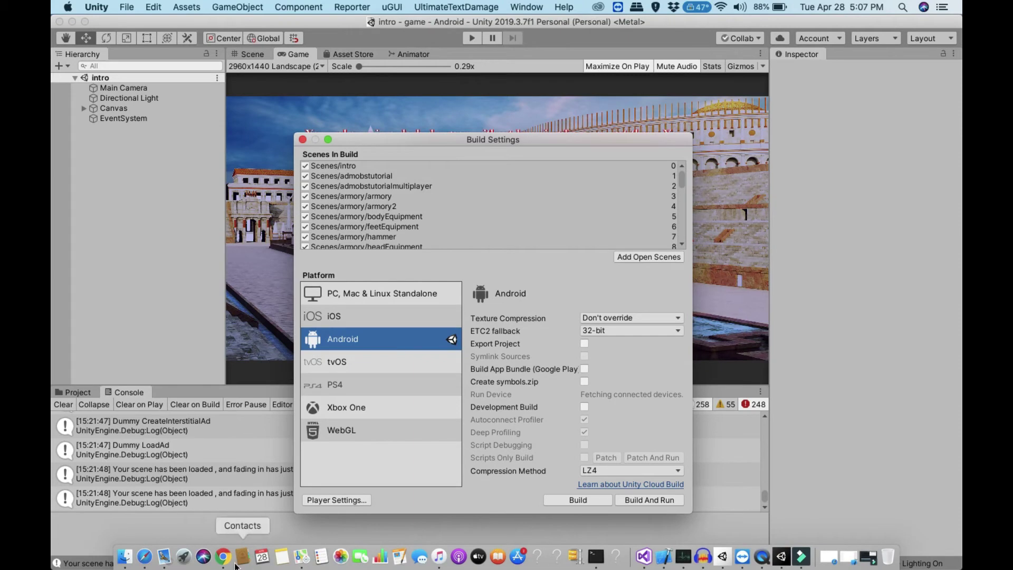
- Open the Android Player settings, expand Publishing Settings, and make sure Split Application Binary is enabled
left_click(363, 502)
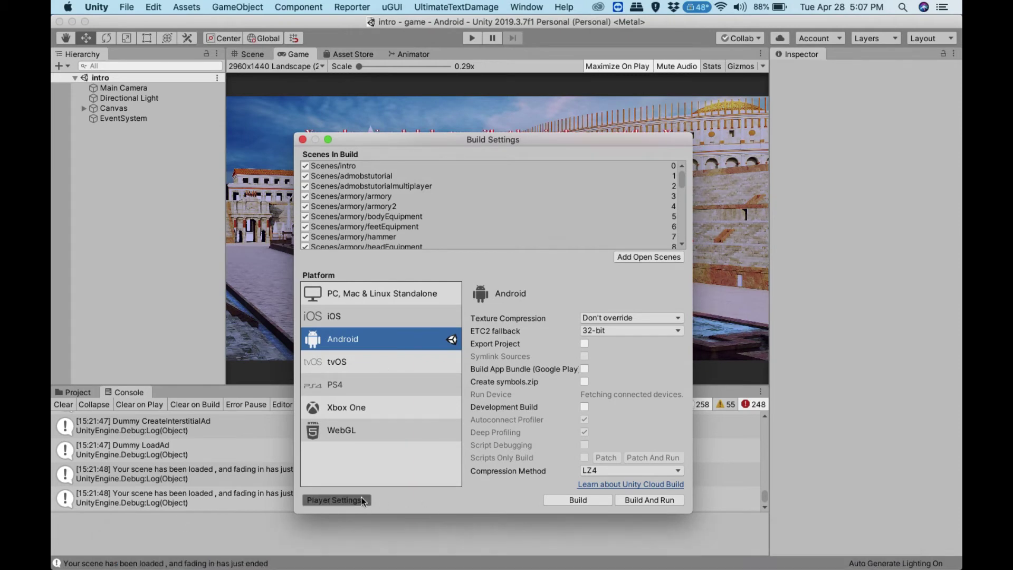
left_click_drag(403, 140, 745, 146)
scroll(341, 373, "down", 10)
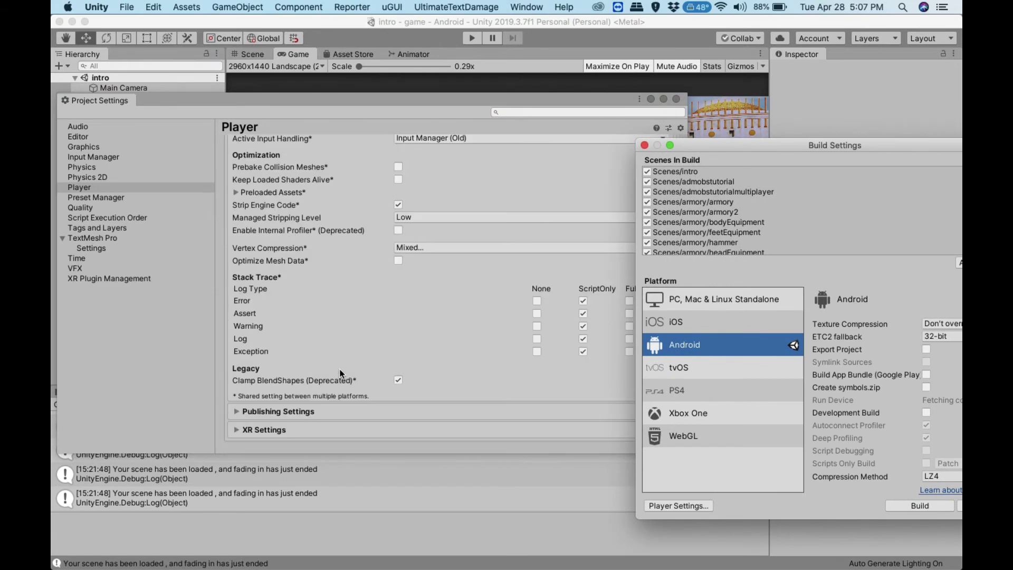
left_click(300, 412)
scroll(344, 397, "down", 5)
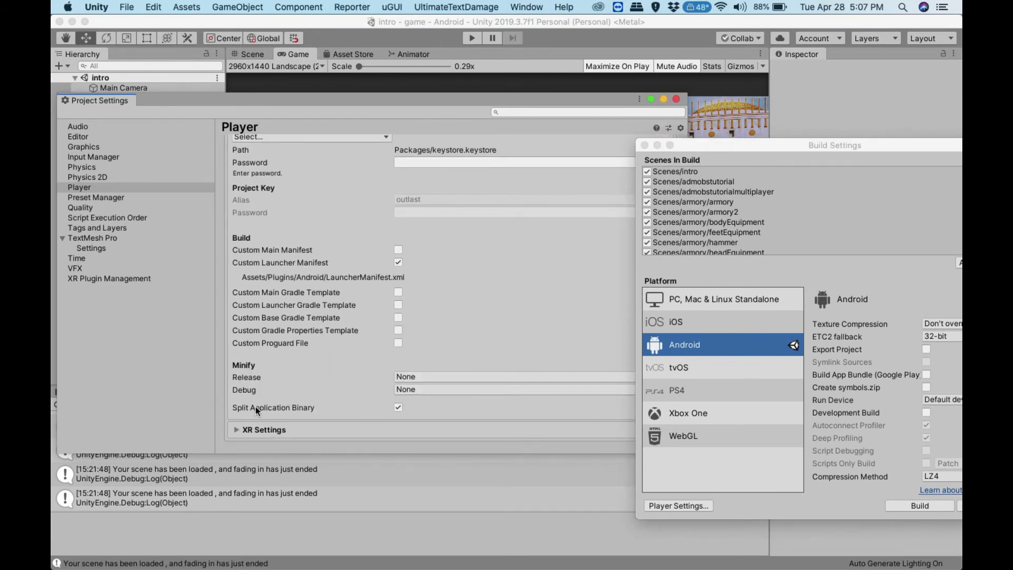
left_click(398, 408)
left_click(398, 408)
- Enter the project keystore password and the password of the outlast project key
scroll(420, 313, "up", 2)
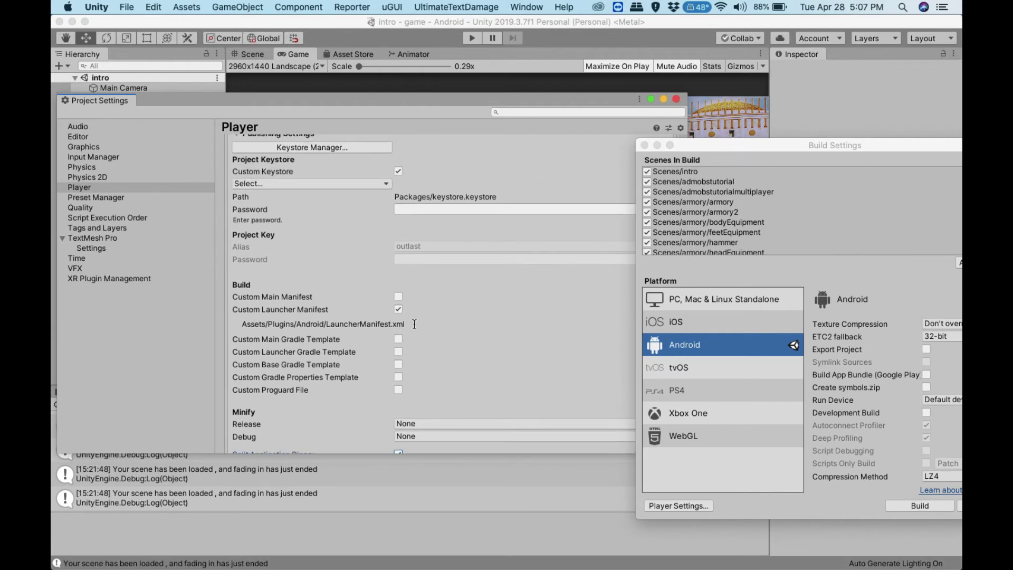
scroll(414, 324, "down", 1)
left_click(421, 188)
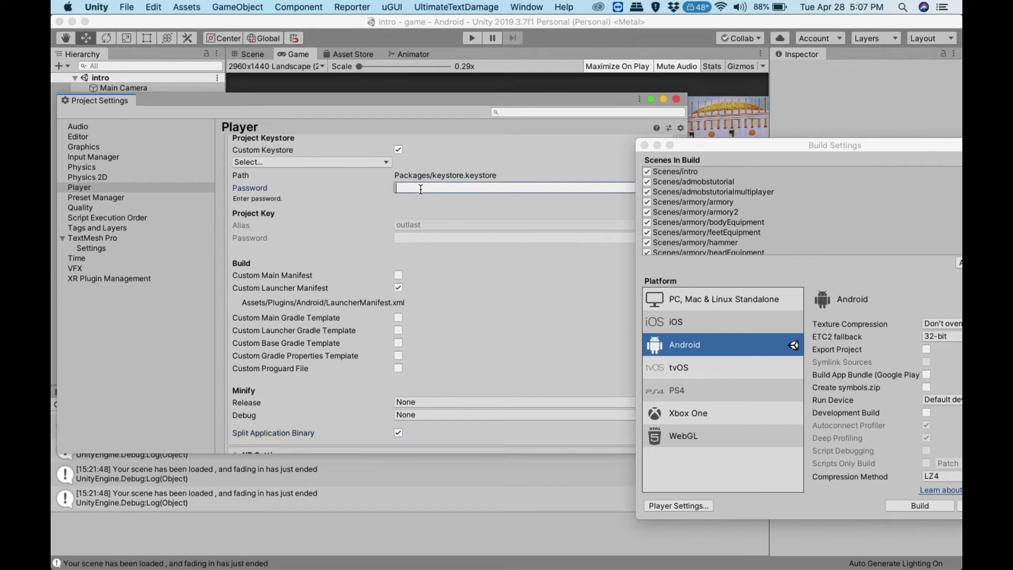
type("********")
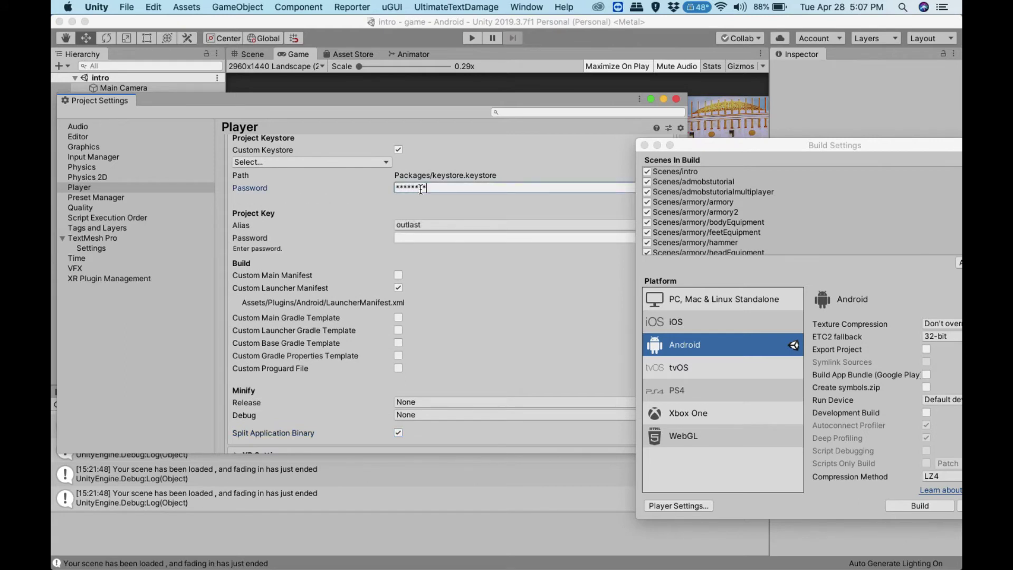
key("Tab")
key("Tab")
type("********")
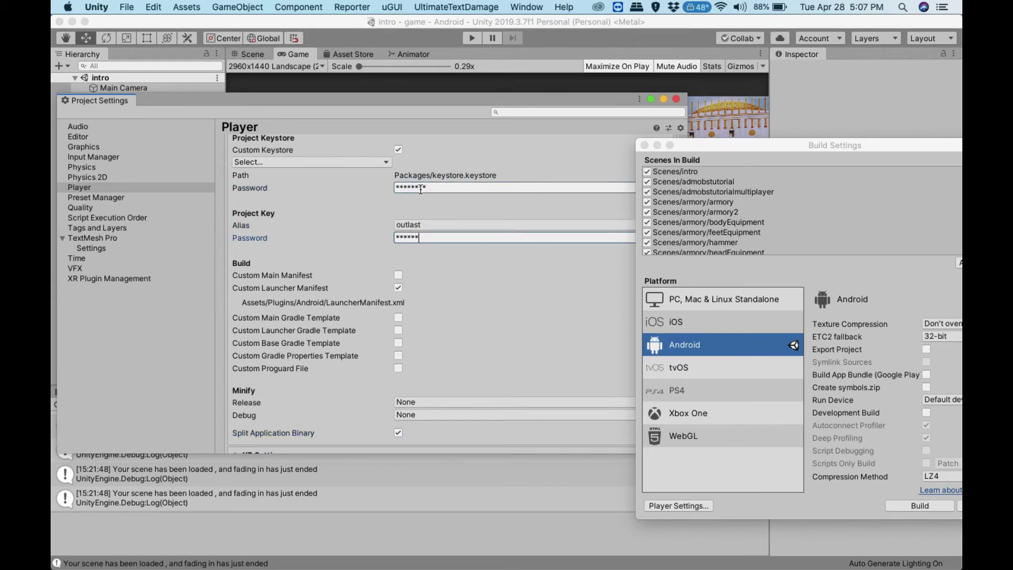
- View the new key fields in the Keystore Manager, close it, and look at the keystore selection list
scroll(457, 182, "up", 3)
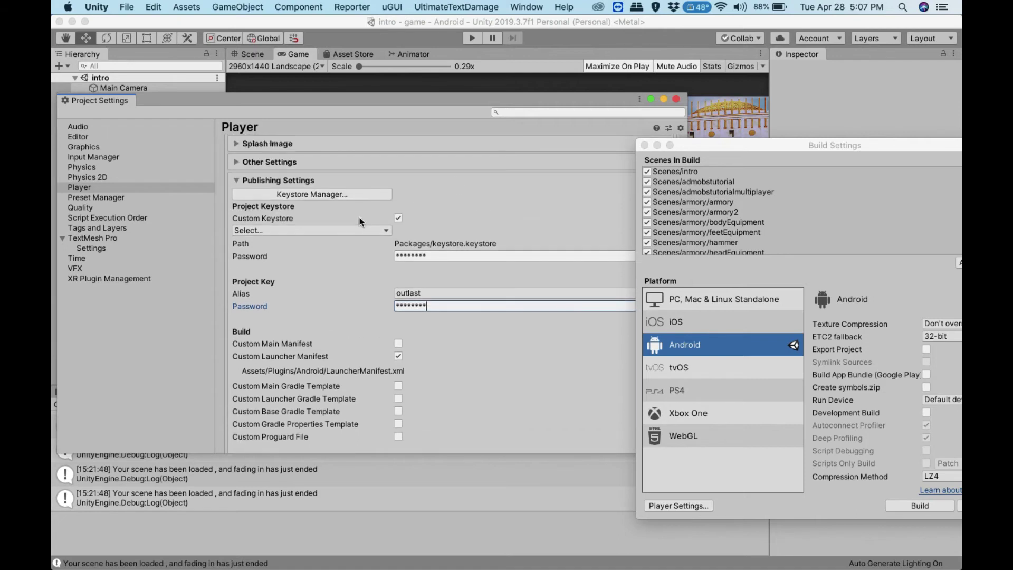
left_click(340, 195)
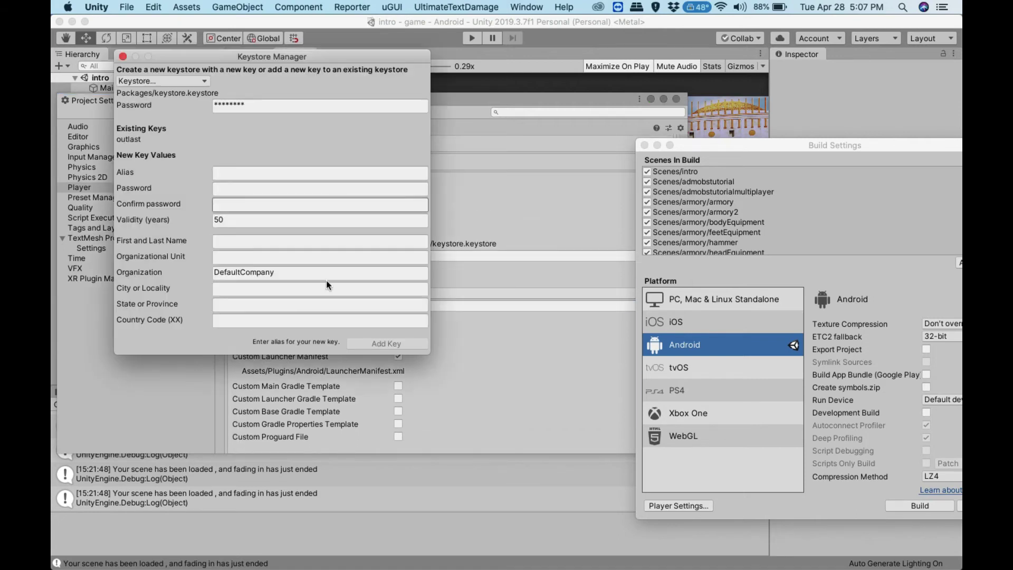
left_click(123, 57)
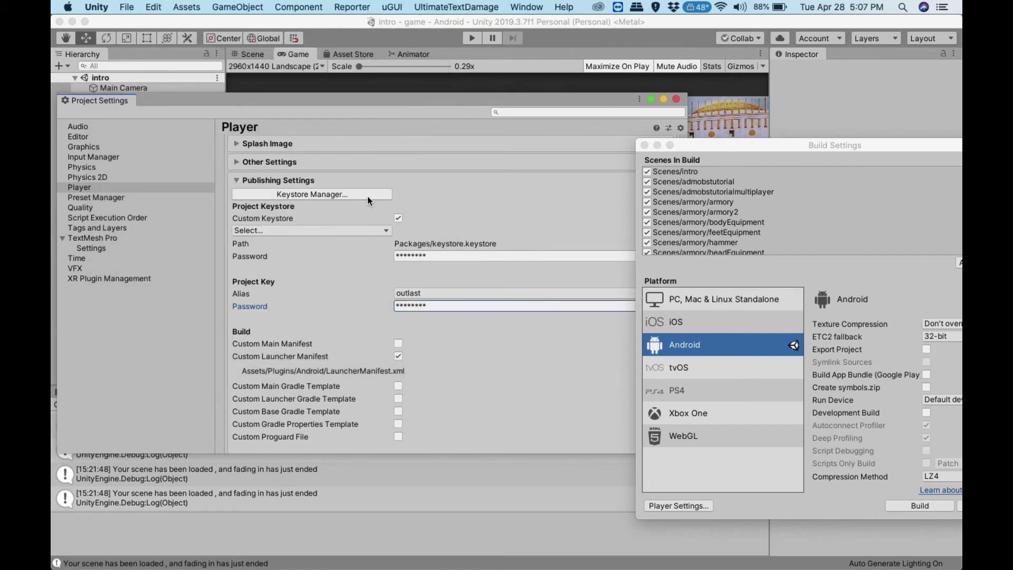
left_click(385, 231)
left_click(421, 237)
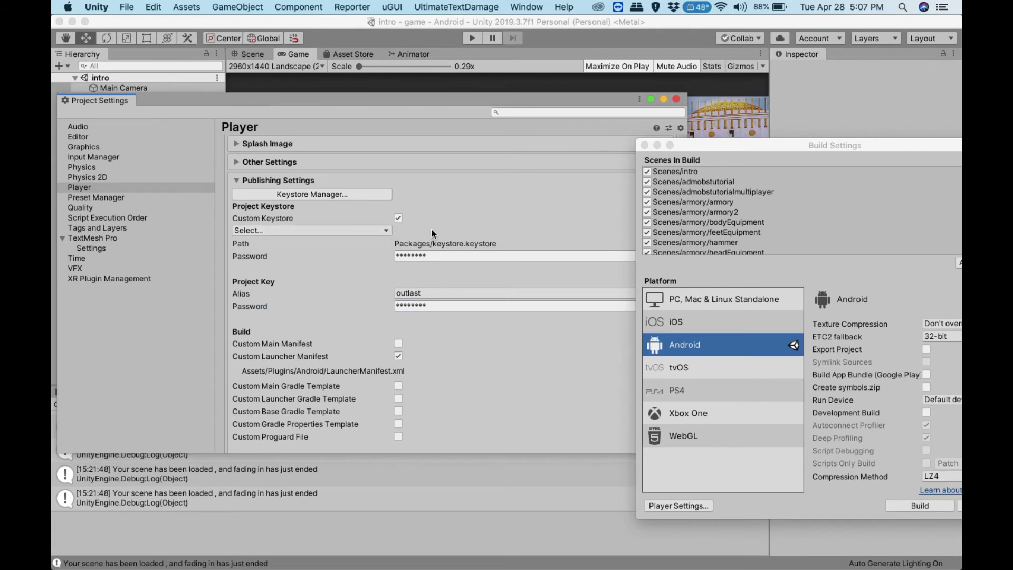
- In the Android Other Settings, set the Version to 5.6 and the Bundle Version Code to 56
scroll(426, 235, "up", 8)
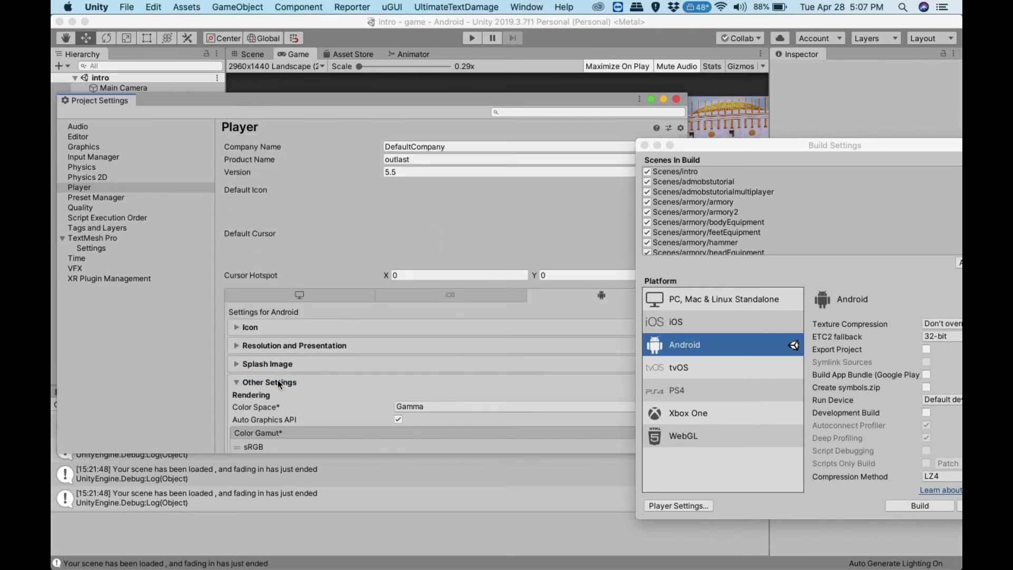
scroll(354, 358, "down", 10)
scroll(354, 356, "up", 5)
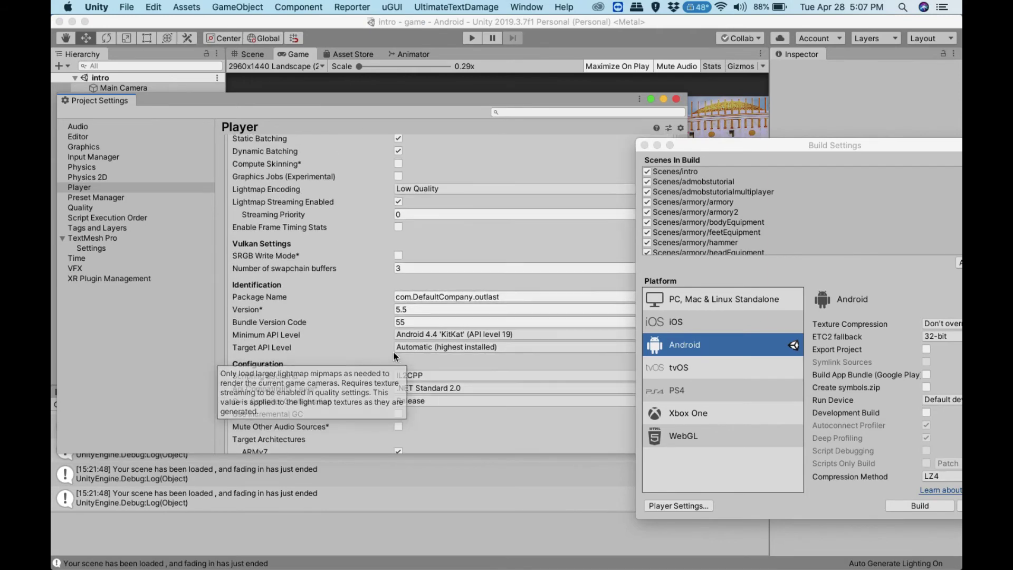
left_click(415, 312)
key("BackSpace")
type("6")
left_click(415, 323)
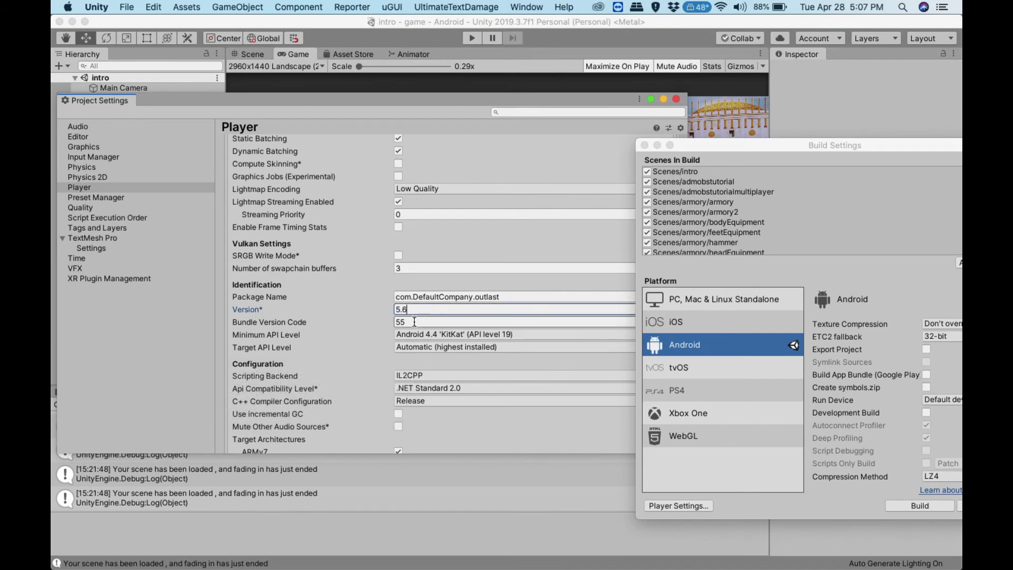
key("BackSpace")
type("56")
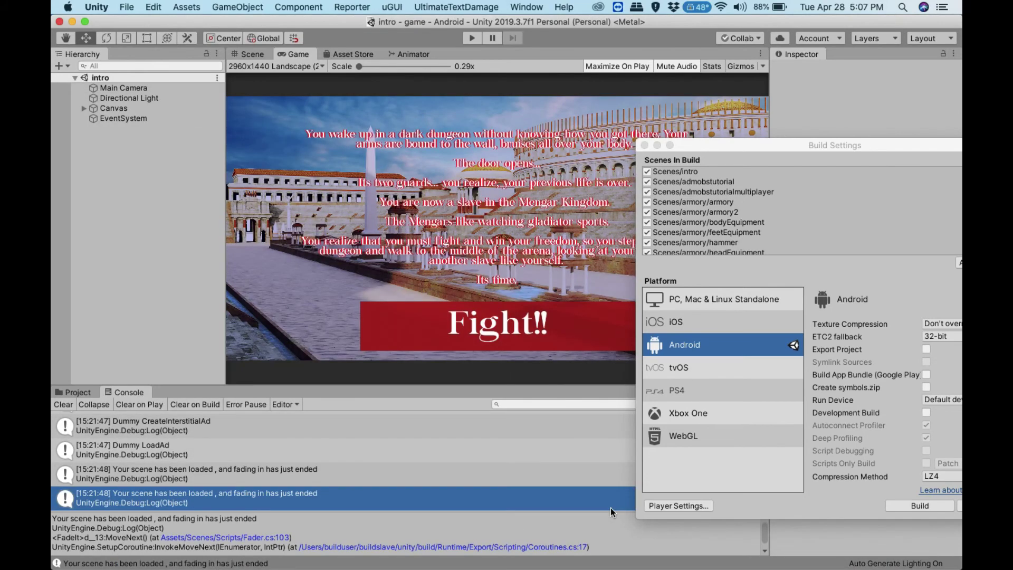
- Switch to the Play Console release page in Chrome and minimize the Build Settings window covering it
left_click(611, 508)
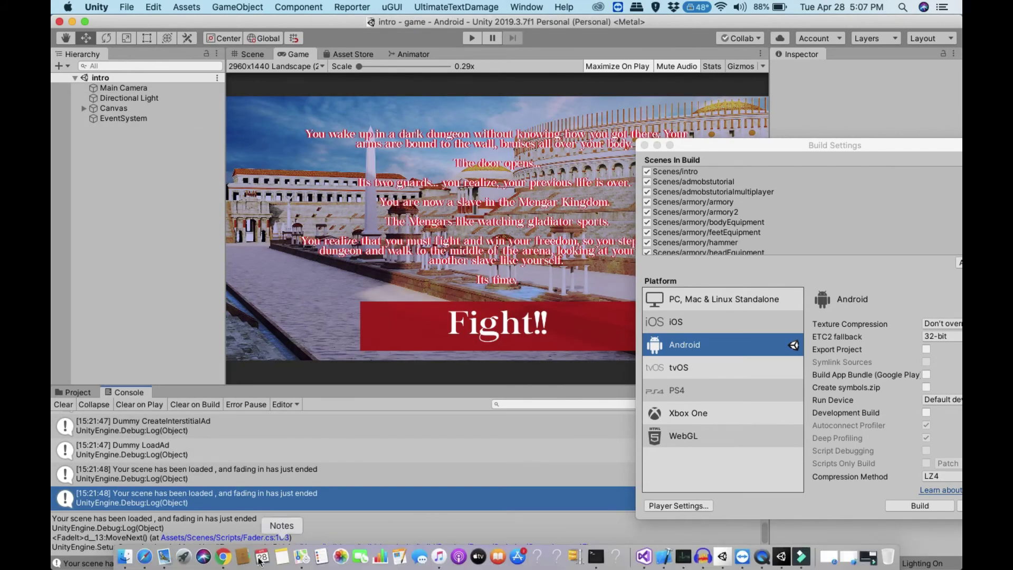
left_click(223, 558)
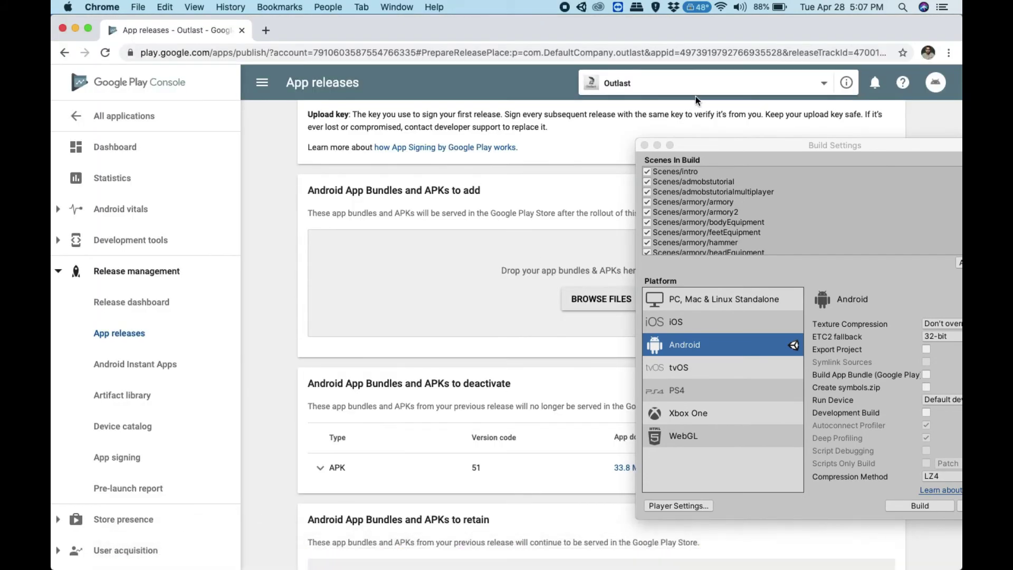
left_click(722, 141)
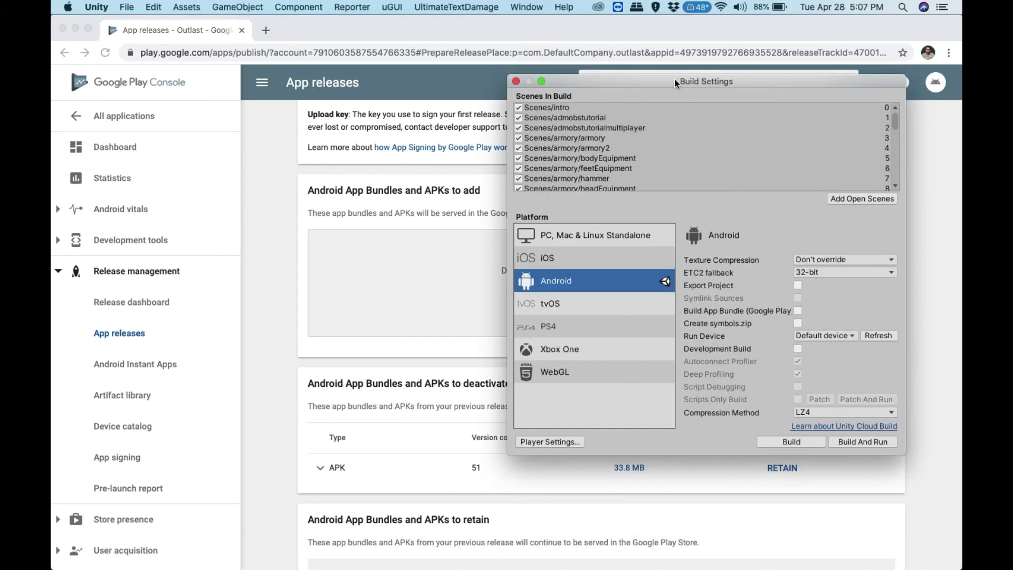
left_click_drag(675, 78, 651, 40)
left_click(296, 280)
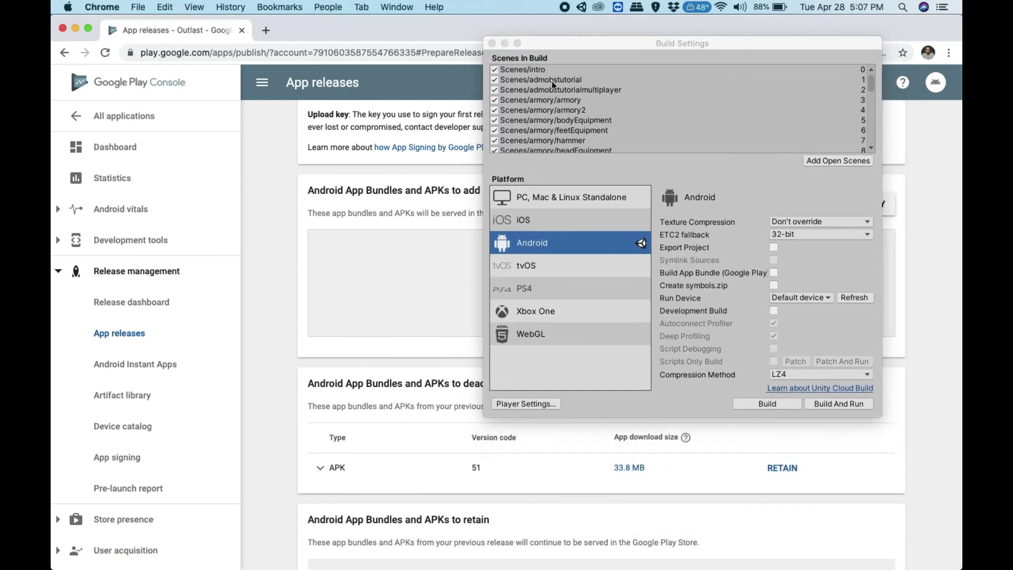
left_click(505, 43)
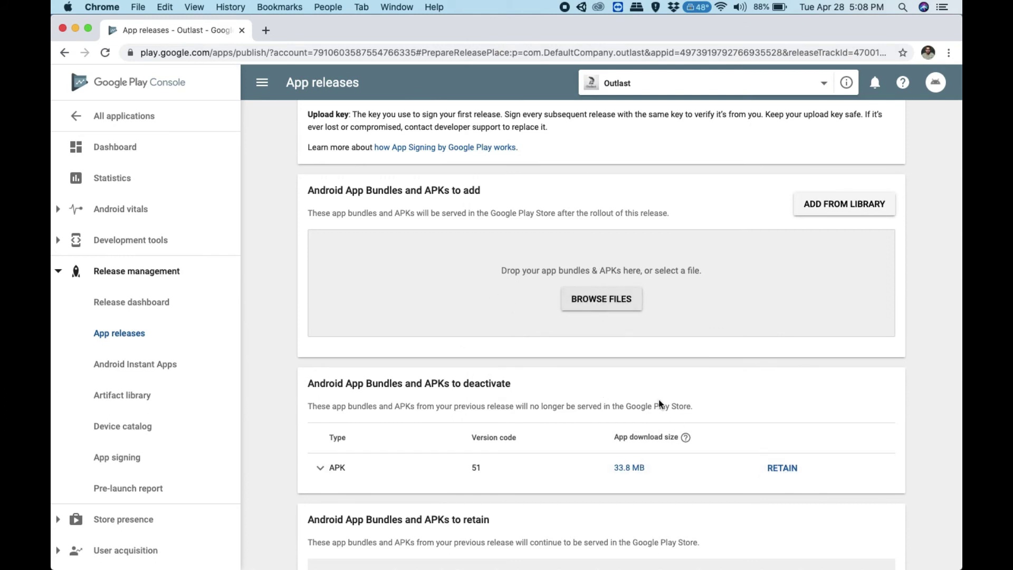
- Switch to Finder, select outlast.main.obb in the Packages folder, and return to the Play Console release page
scroll(658, 404, "down", 5)
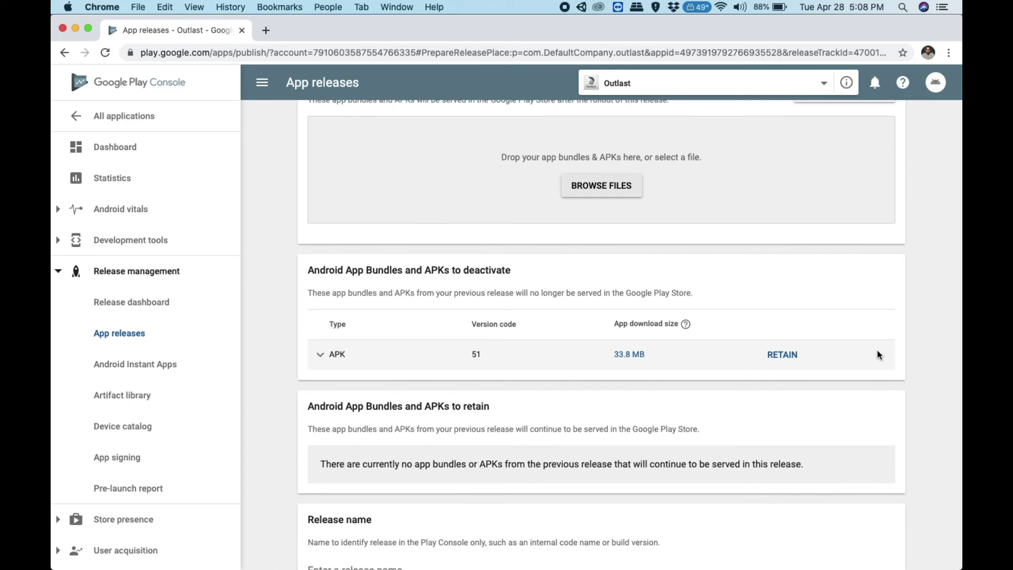
mouse_move(226, 562)
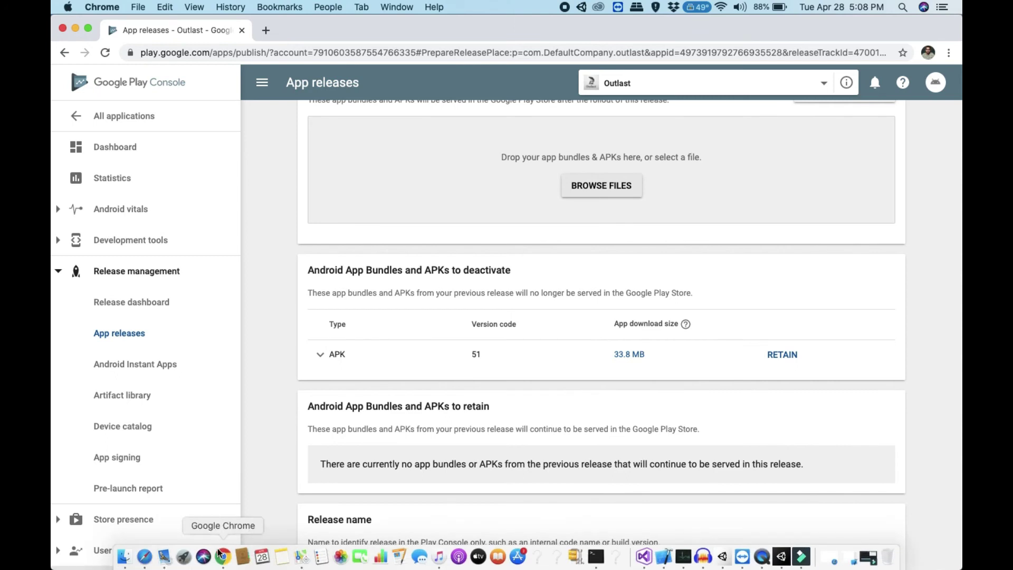
left_click(125, 558)
left_click(445, 183)
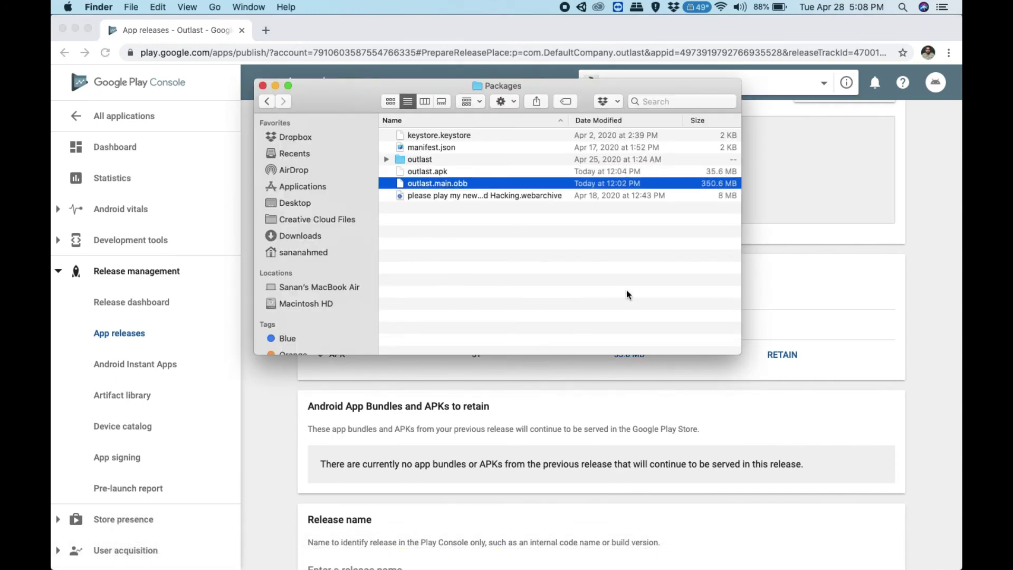
left_click(890, 346)
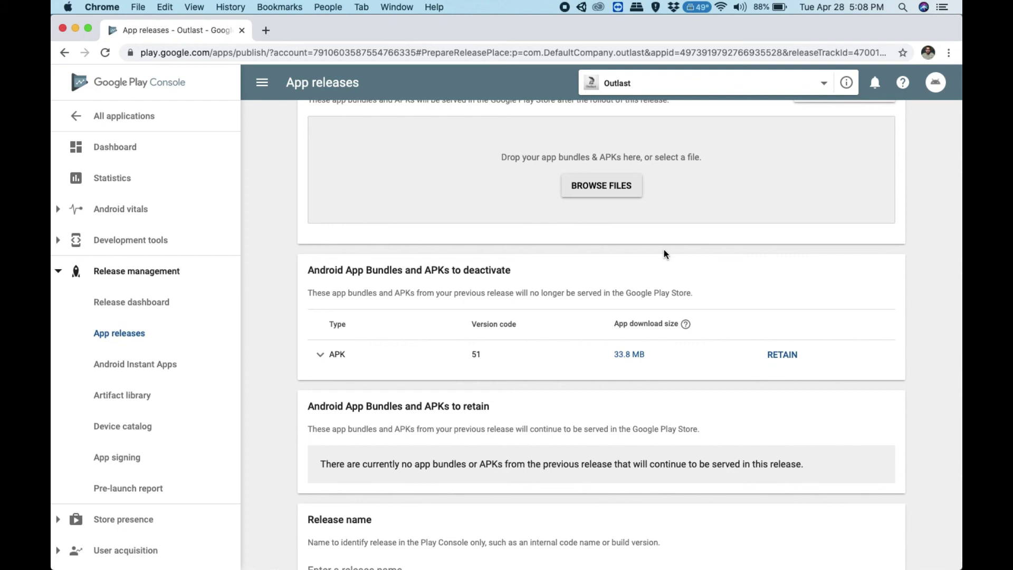
- Highlight the app download size of the APK listed for deactivation, and stay on the release page
left_click_drag(653, 350, 708, 356)
left_click(596, 354)
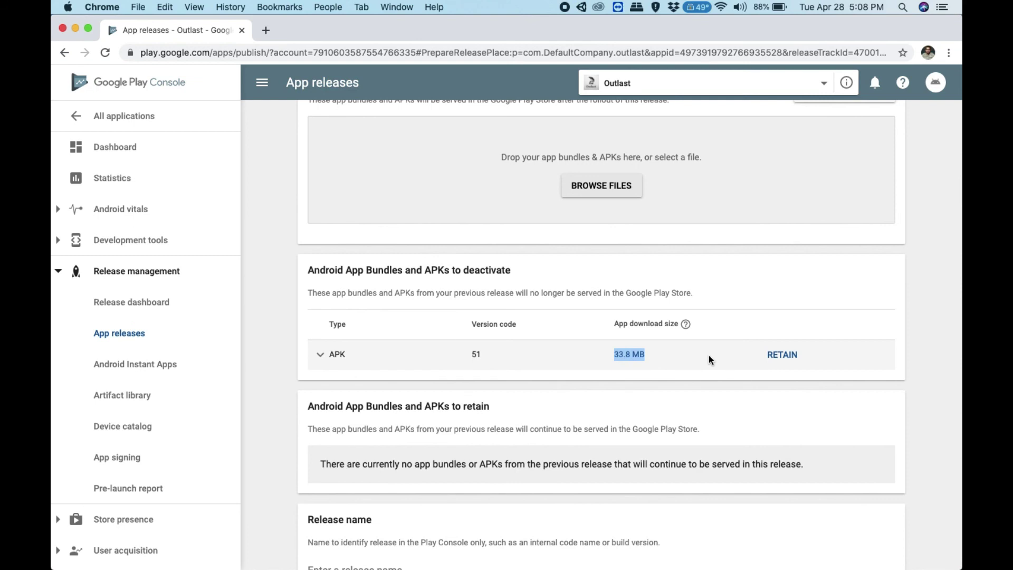
key("super+bracketleft")
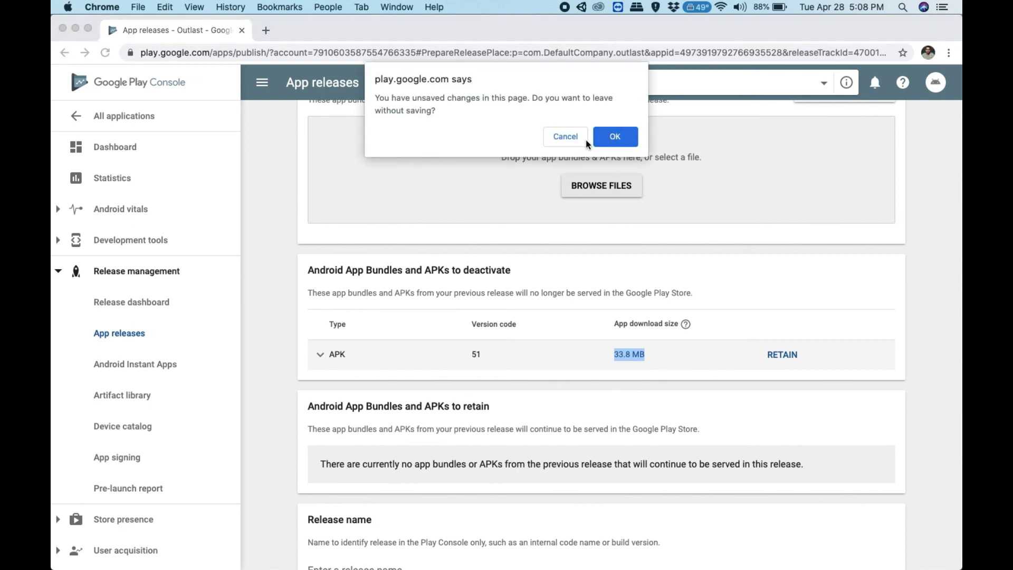
left_click(569, 137)
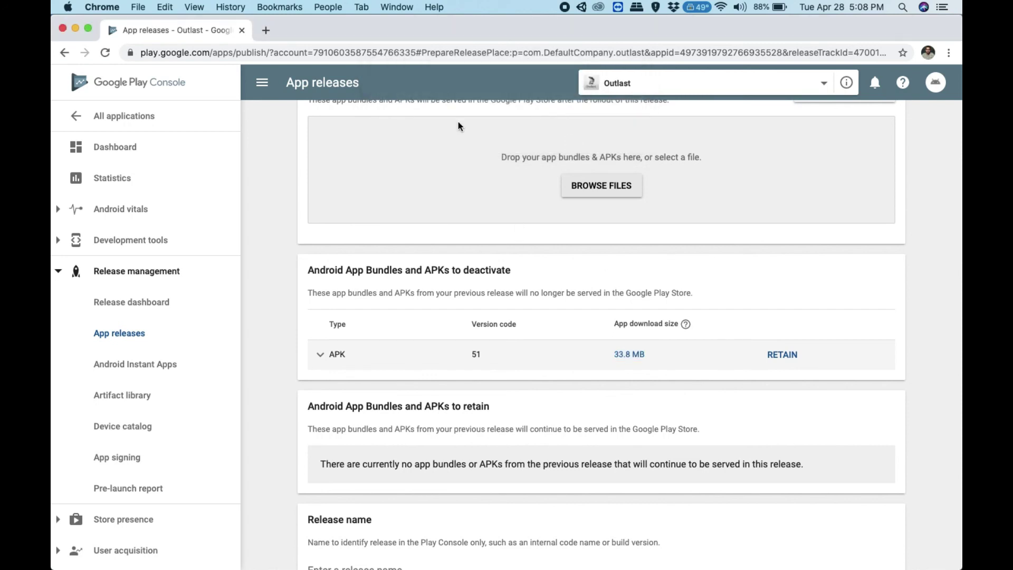